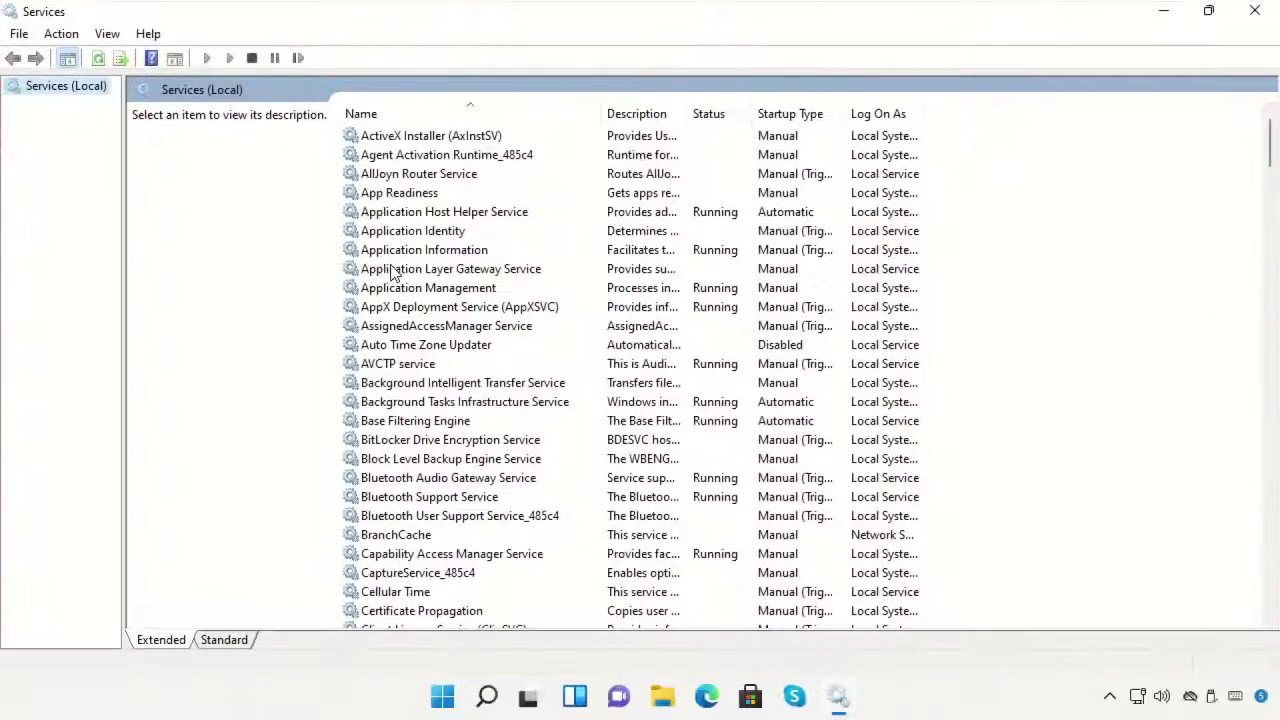
Restore down the Services window and select the Performance Logs & Alerts service.
key("p")
scroll(400, 314, "down", 4)
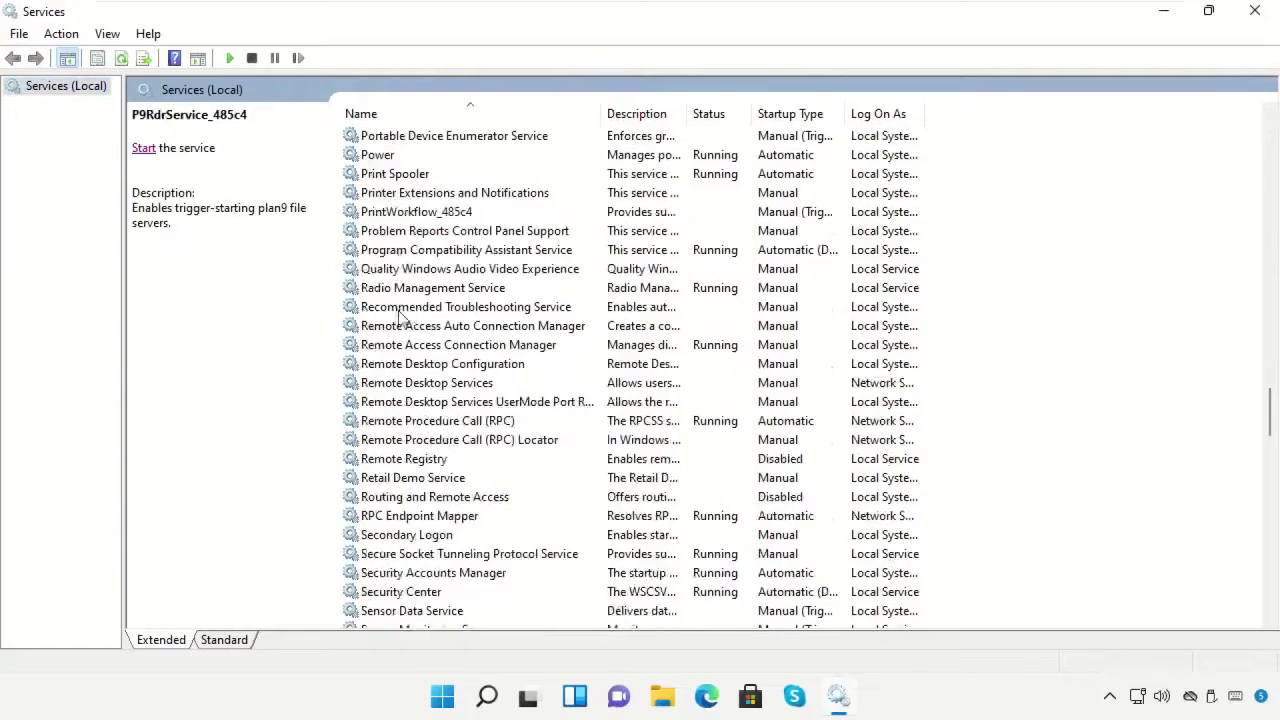
left_click(1209, 11)
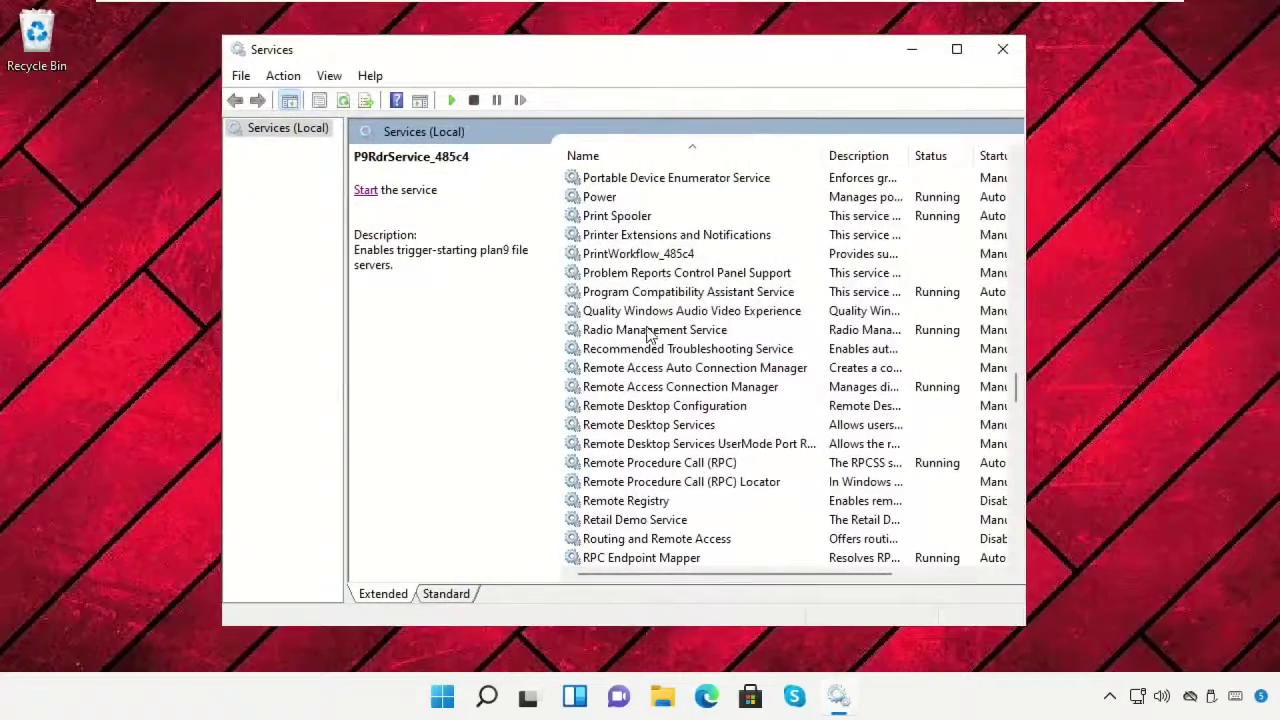
scroll(648, 335, "down", 7)
scroll(645, 336, "up", 9)
scroll(645, 338, "down", 5)
scroll(645, 343, "up", 2)
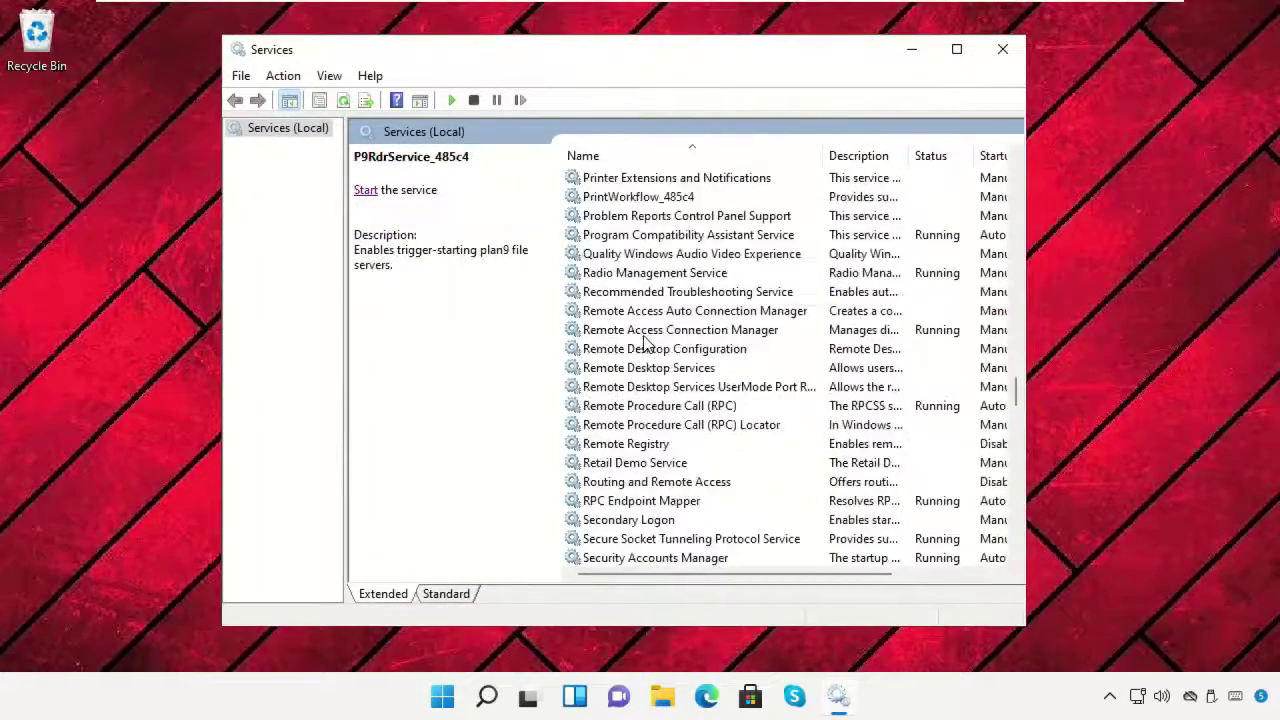
scroll(645, 343, "up", 4)
scroll(645, 343, "up", 2)
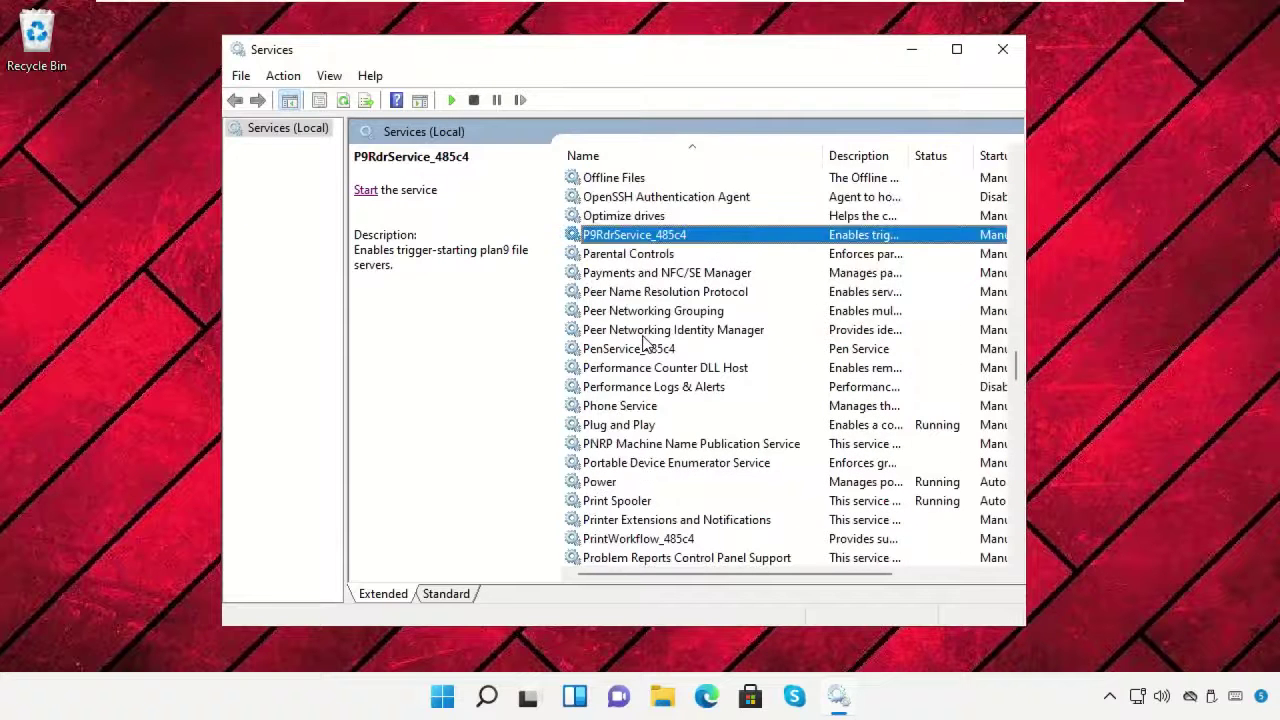
left_click(647, 388)
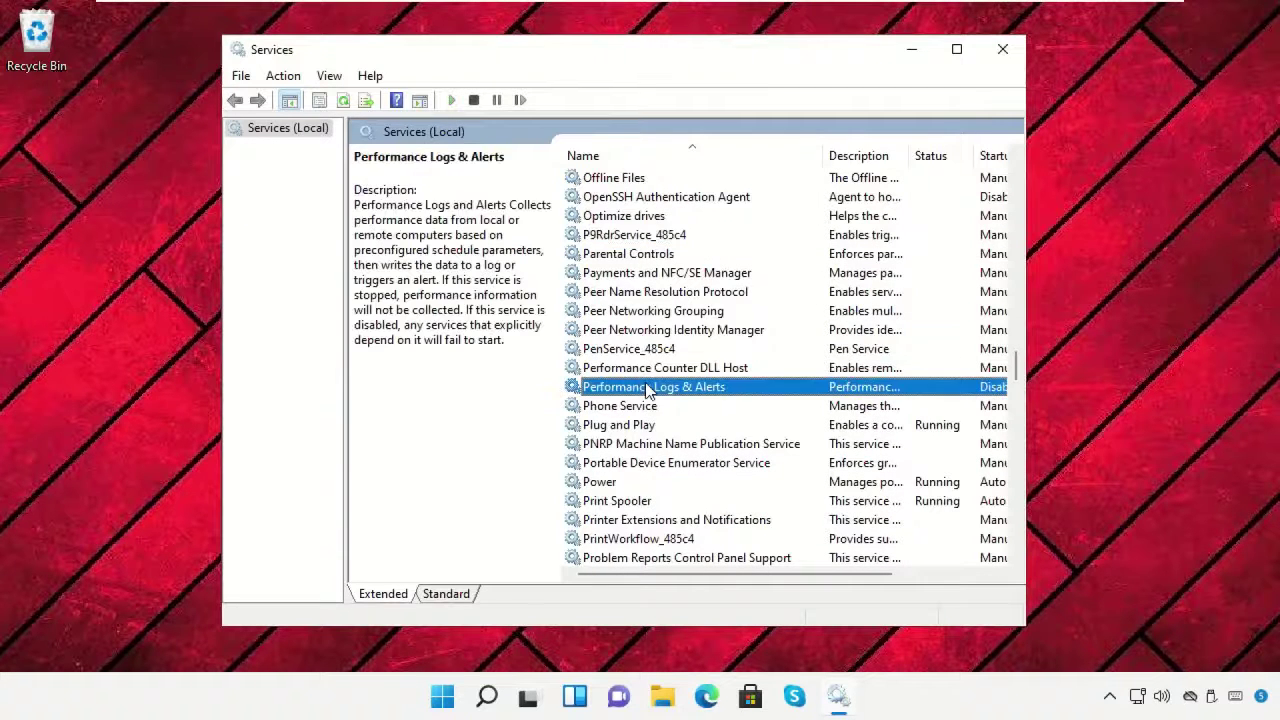
Set Performance Logs & Alerts startup type to Automatic, apply it, and start the service.
right_click(650, 389)
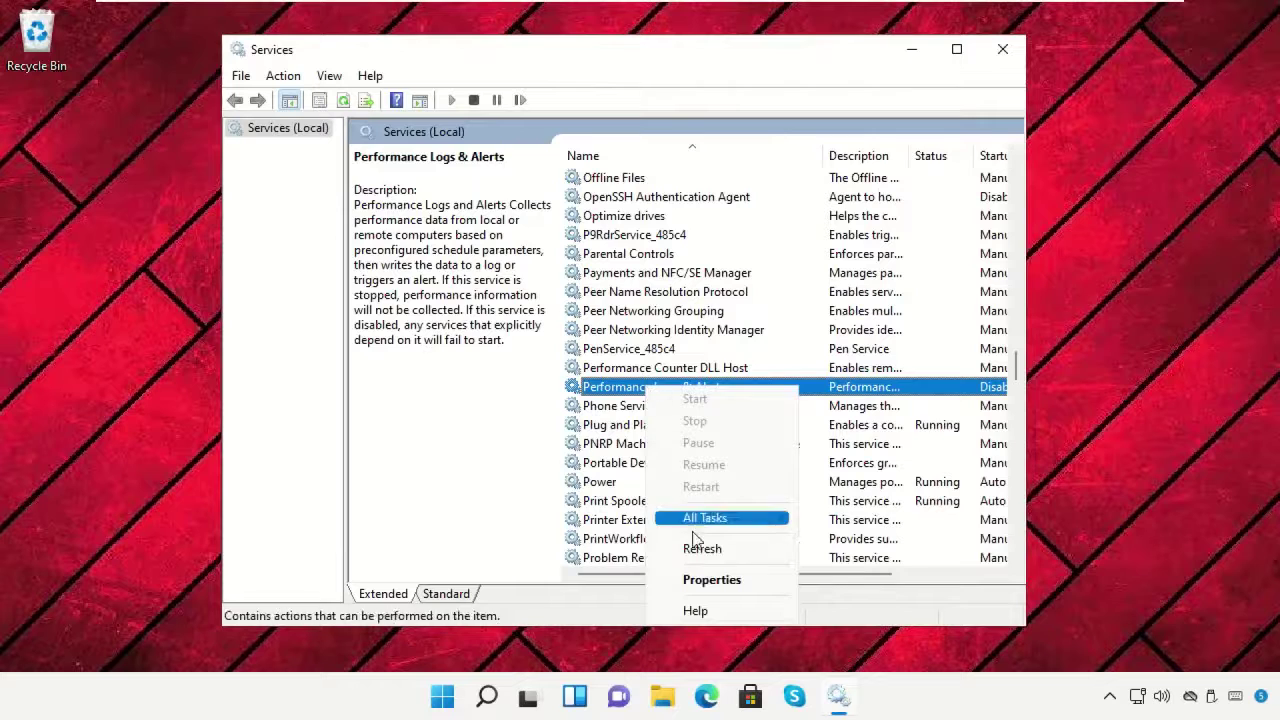
left_click(705, 580)
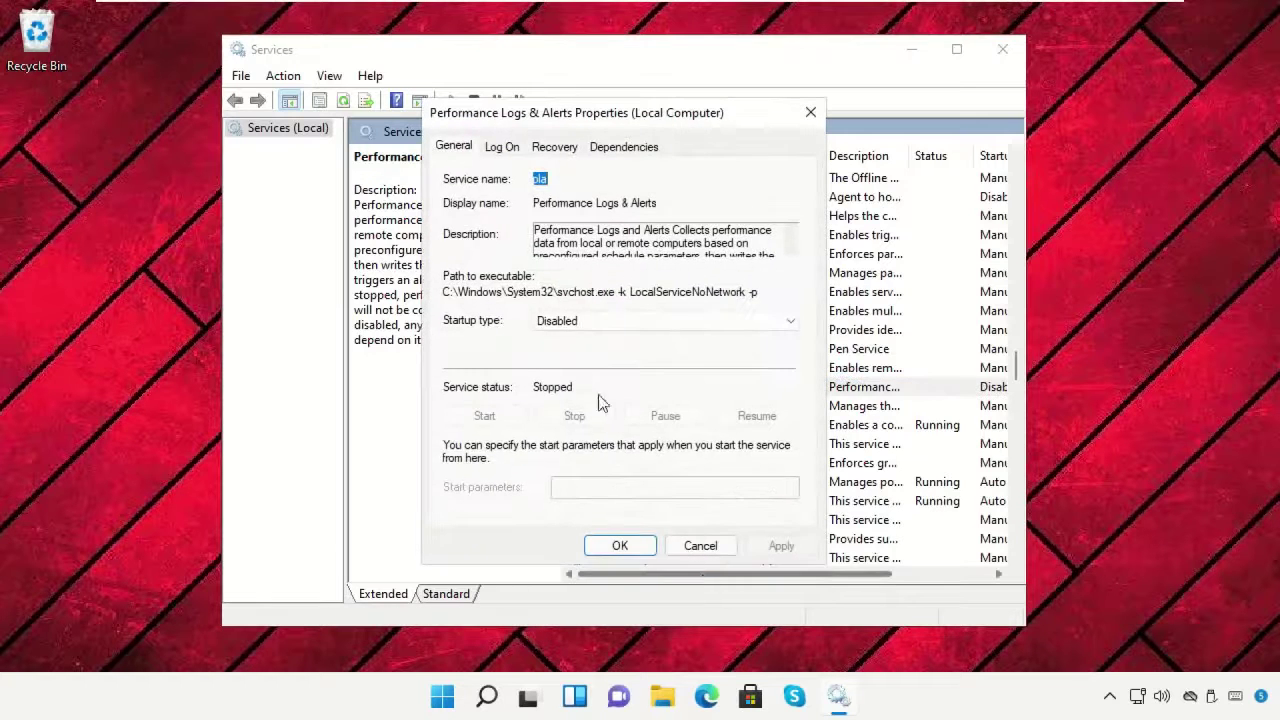
left_click(640, 324)
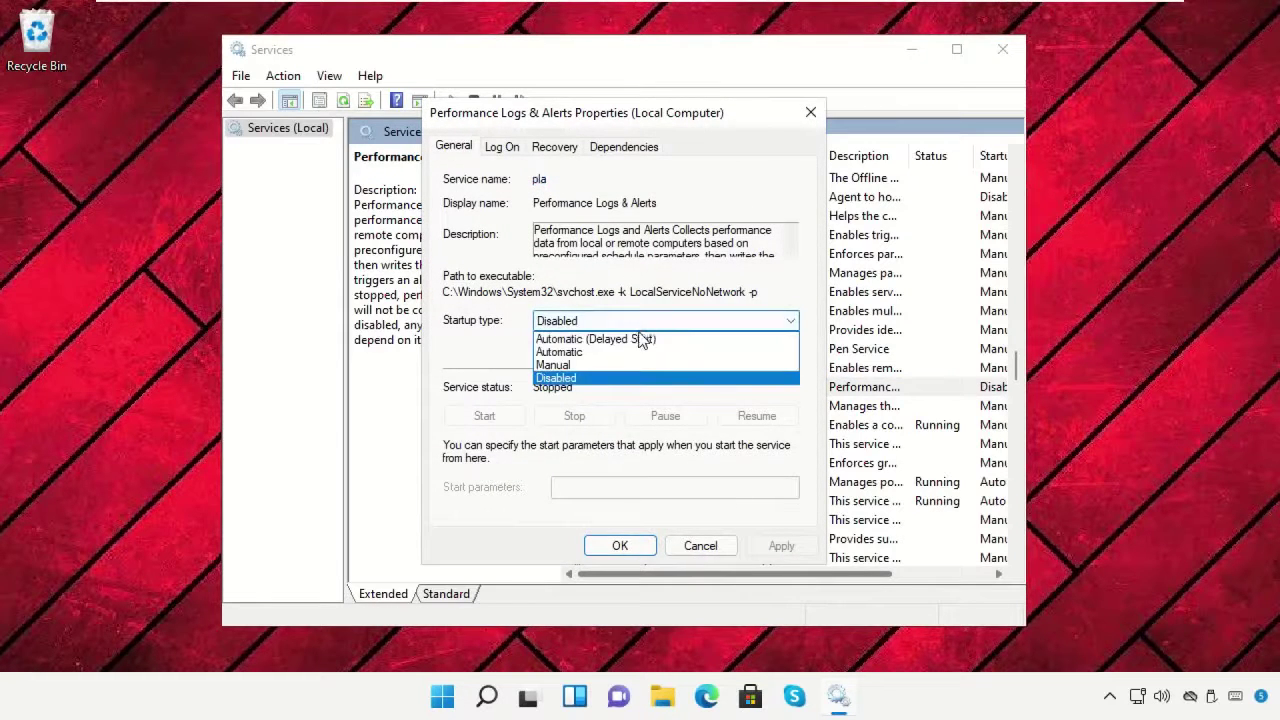
left_click(635, 353)
left_click(768, 543)
left_click(620, 546)
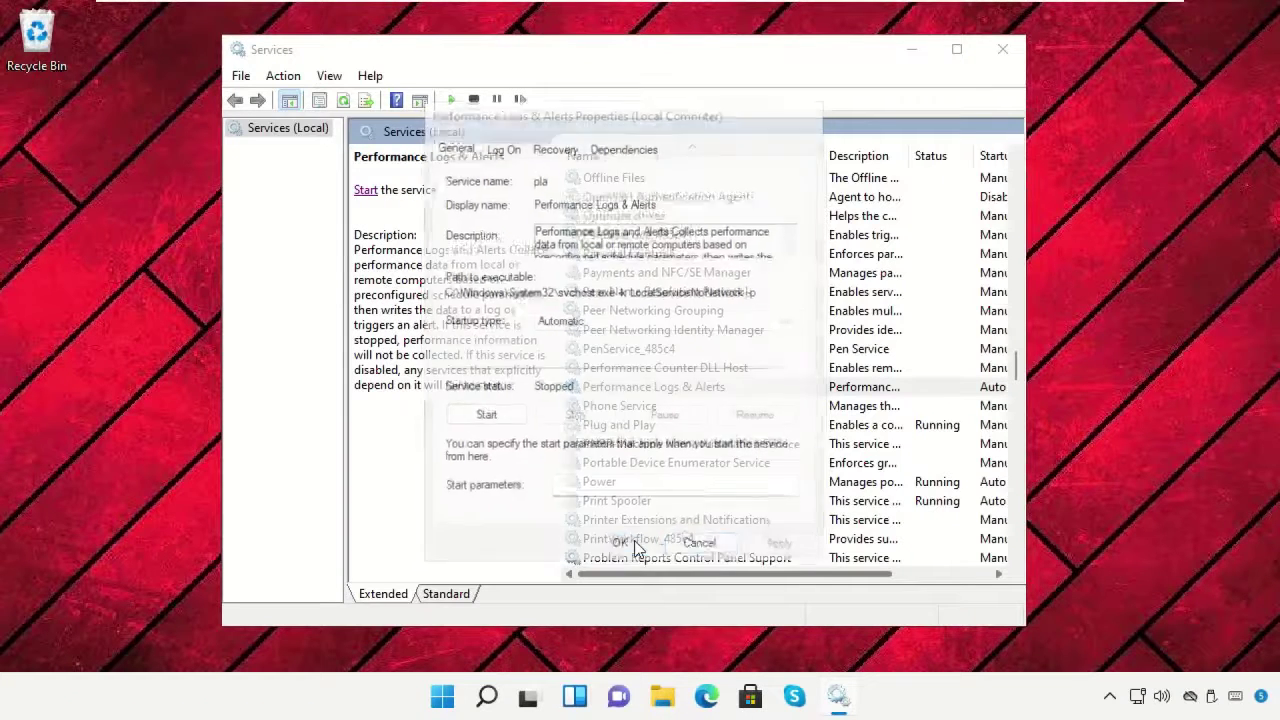
left_click(366, 192)
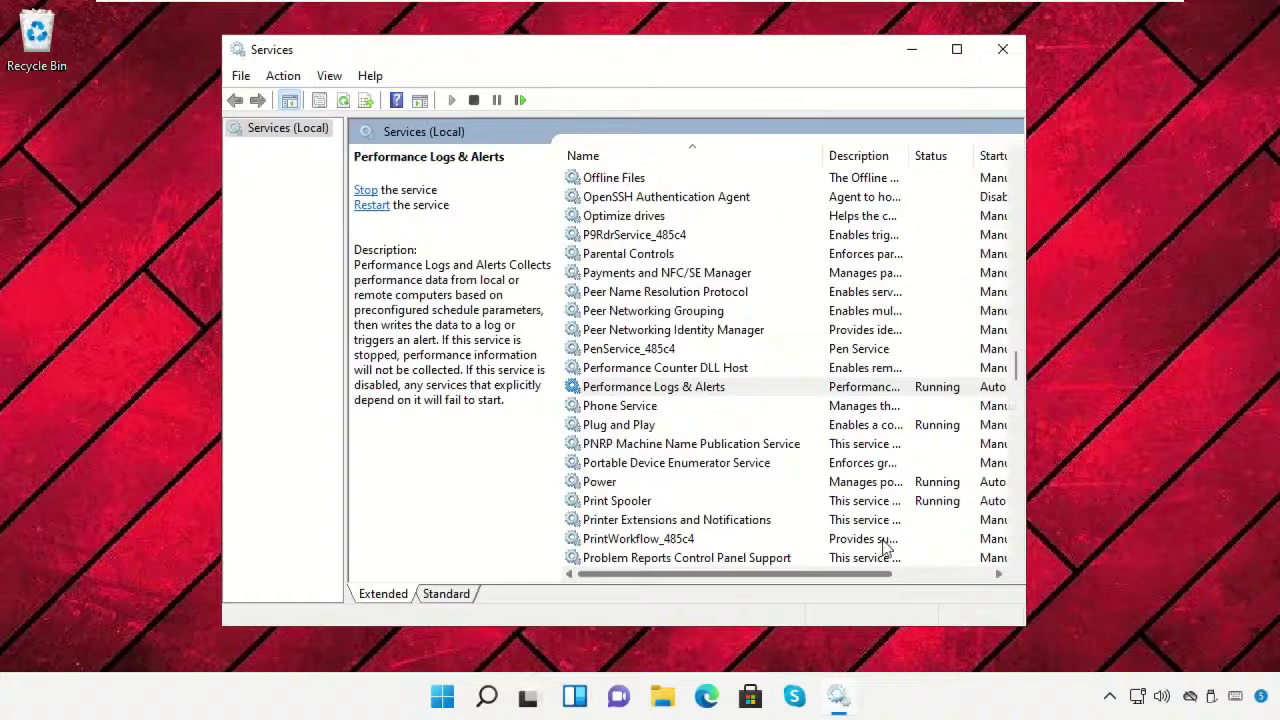
Close Services and open Advanced display from the desktop's Display settings.
left_click(1003, 49)
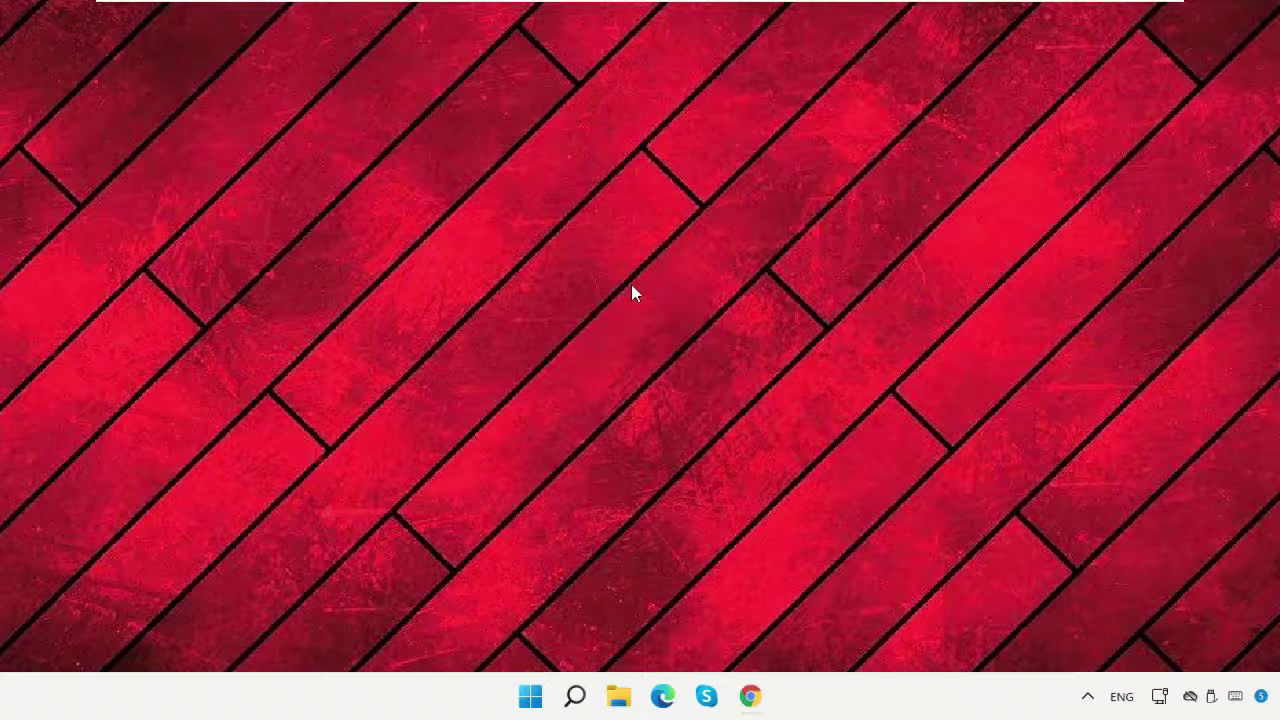
right_click(631, 287)
left_click(690, 455)
scroll(745, 350, "down", 3)
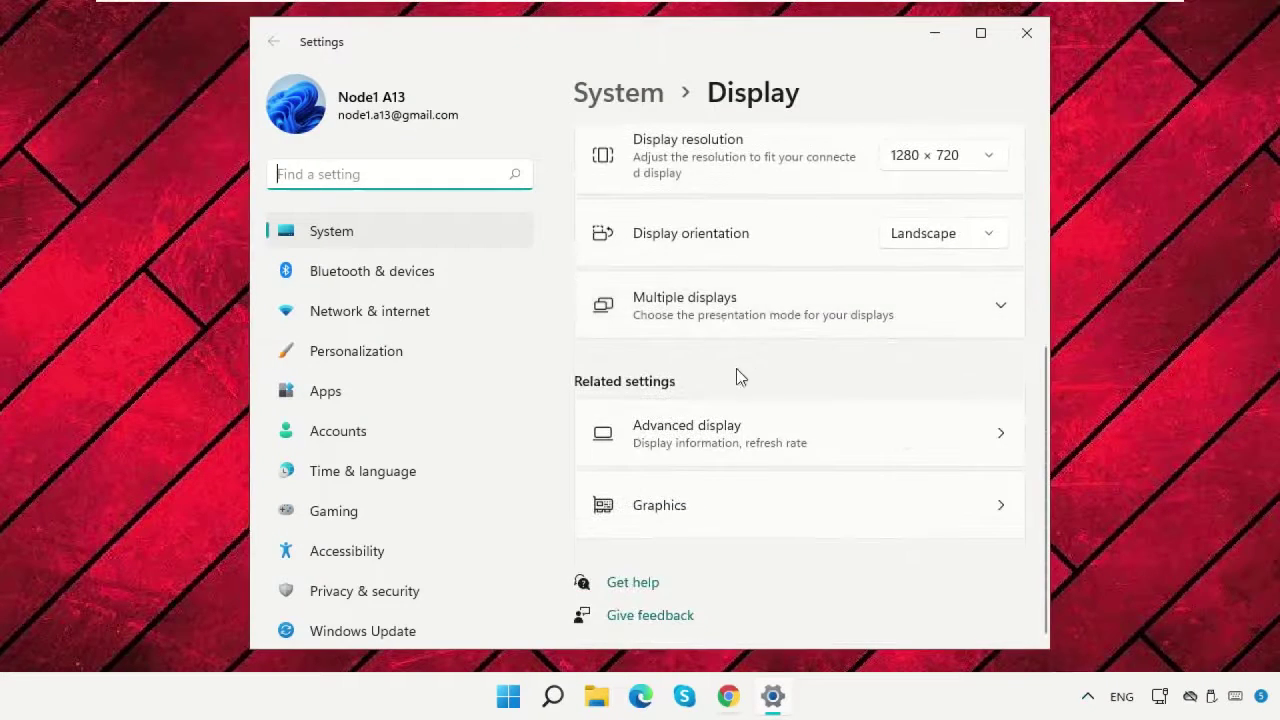
left_click(726, 458)
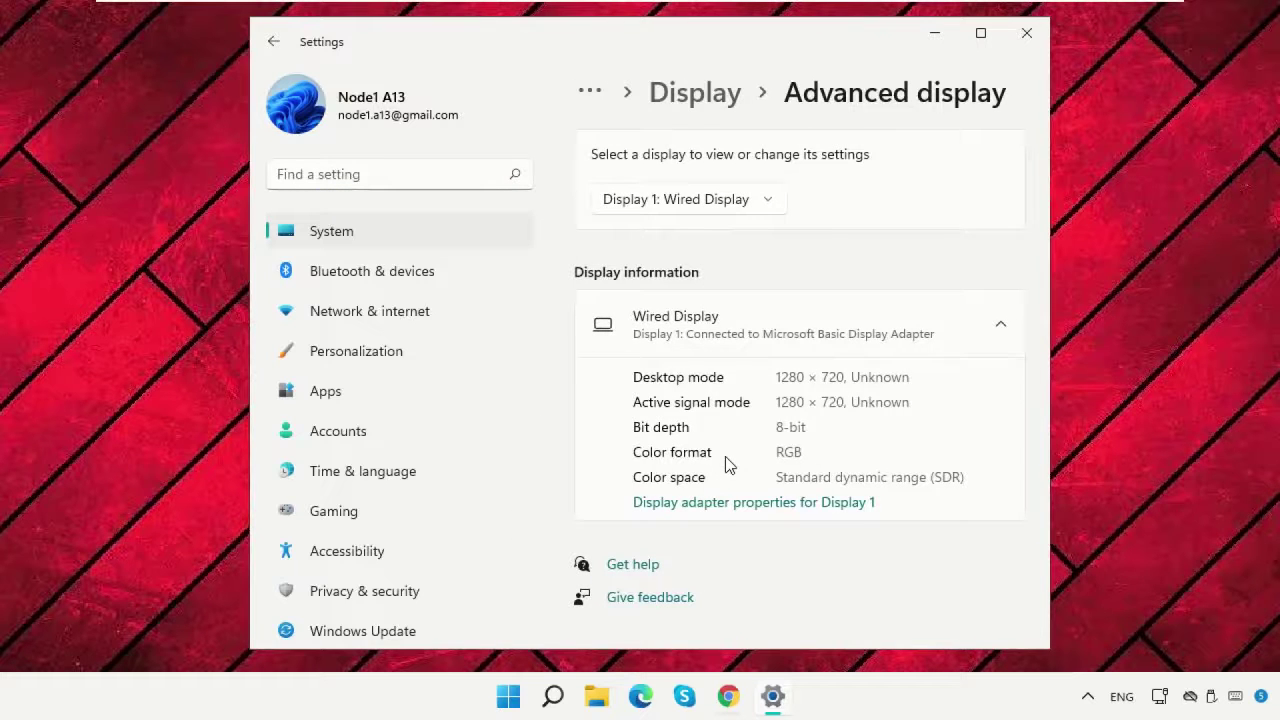
In Display 1 adapter properties, keep the monitor refresh rate at 64 Hertz and confirm.
left_click(717, 504)
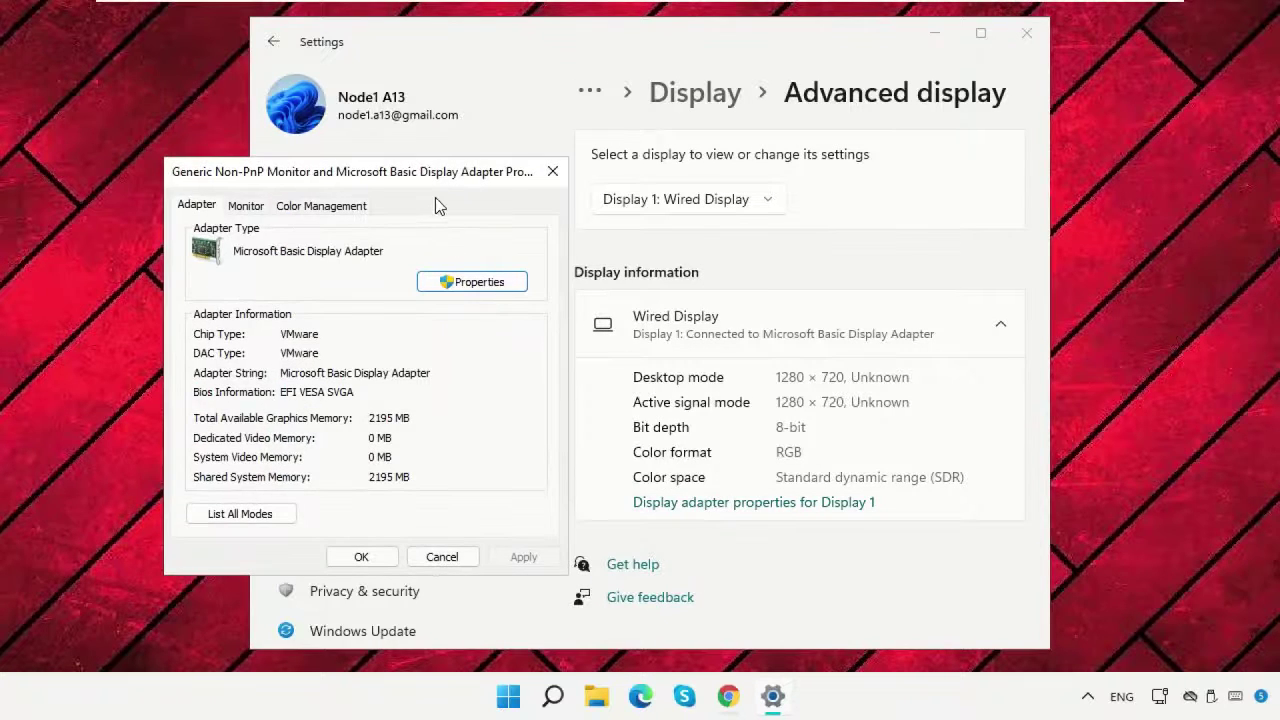
left_click_drag(437, 185, 640, 104)
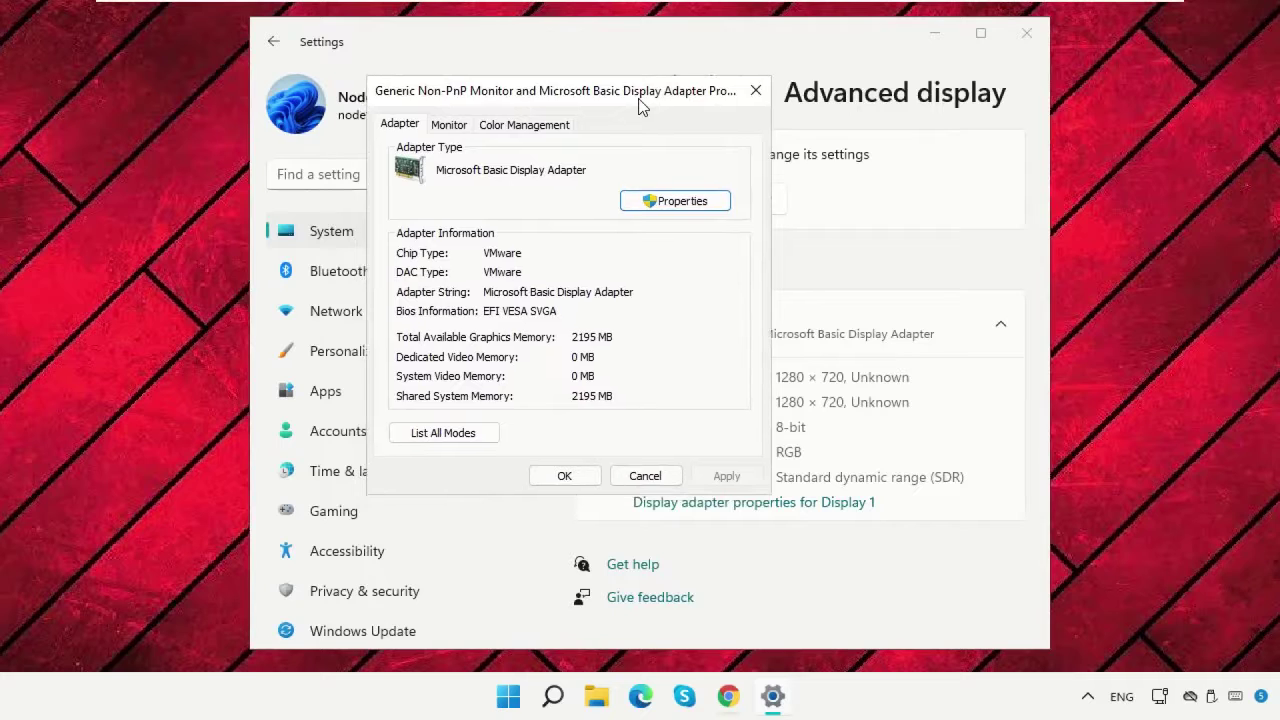
left_click(458, 126)
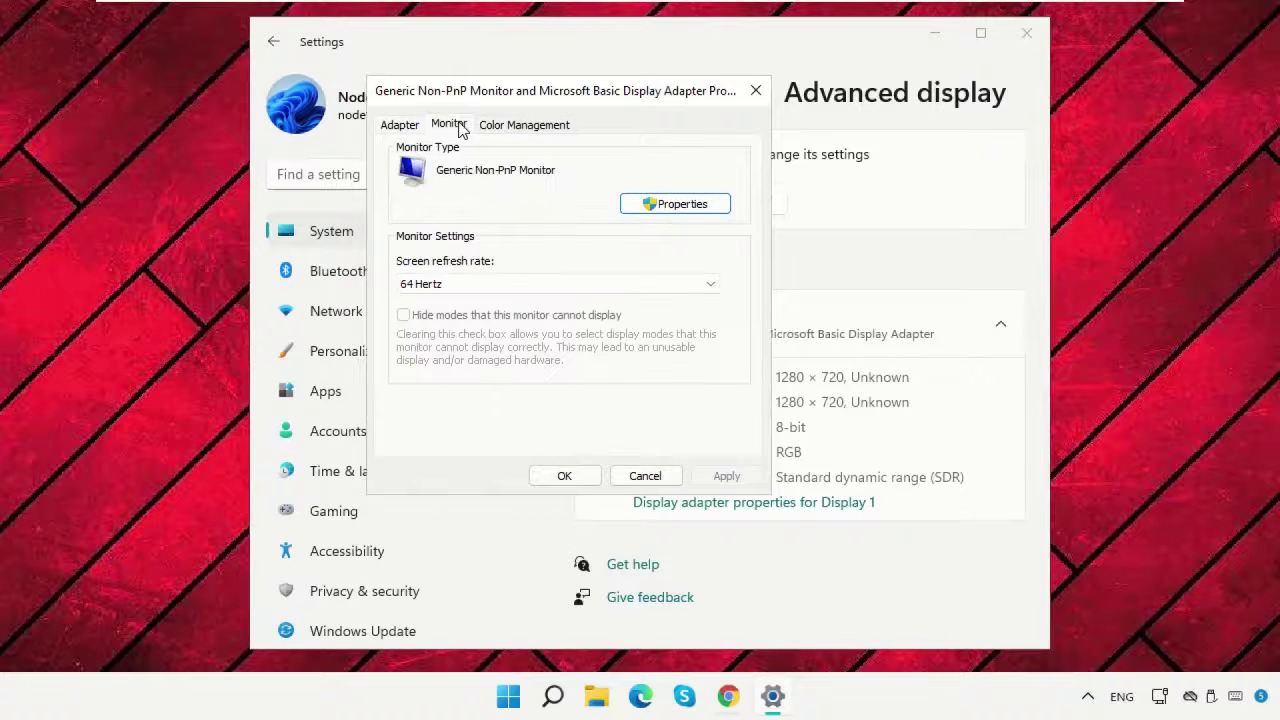
left_click(489, 288)
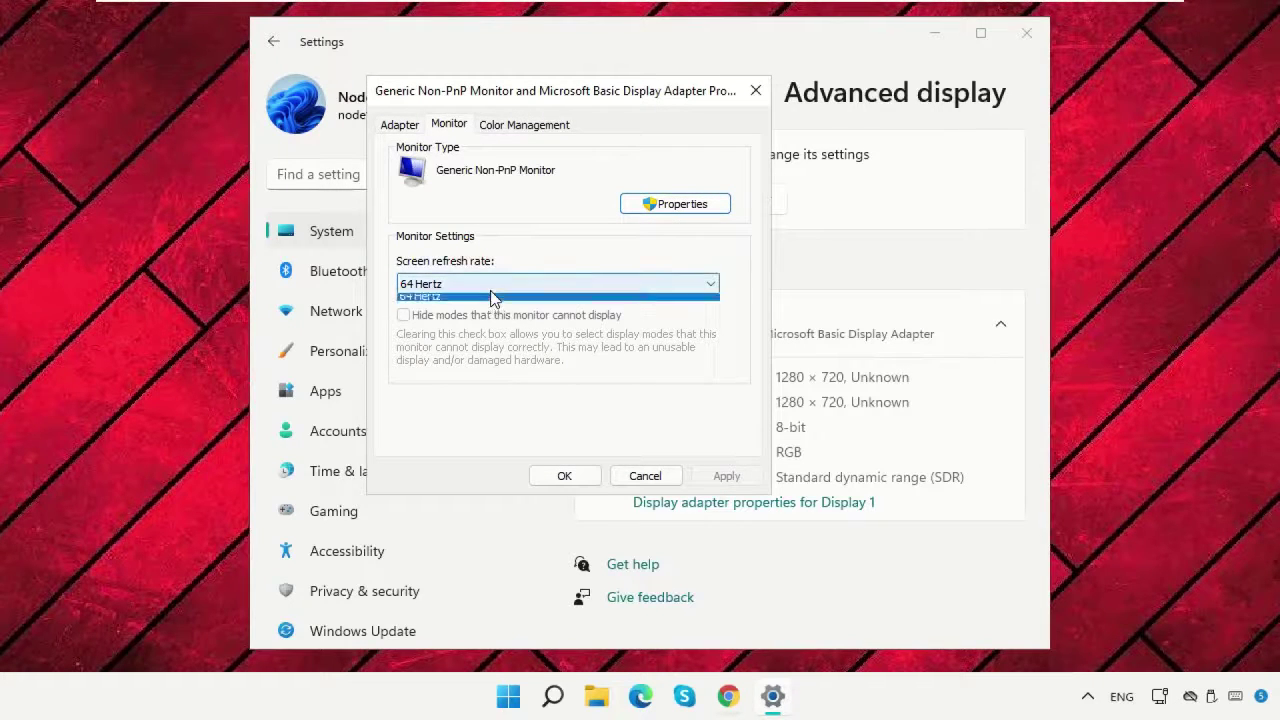
left_click(478, 291)
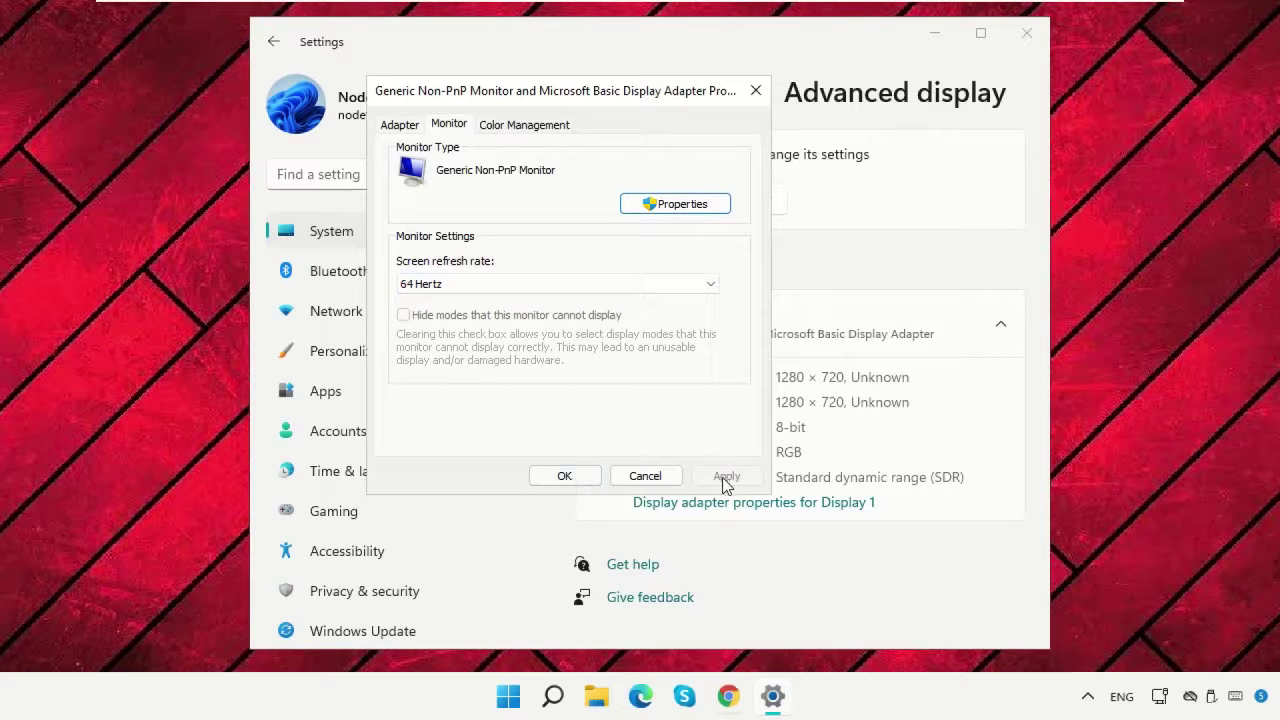
left_click(572, 476)
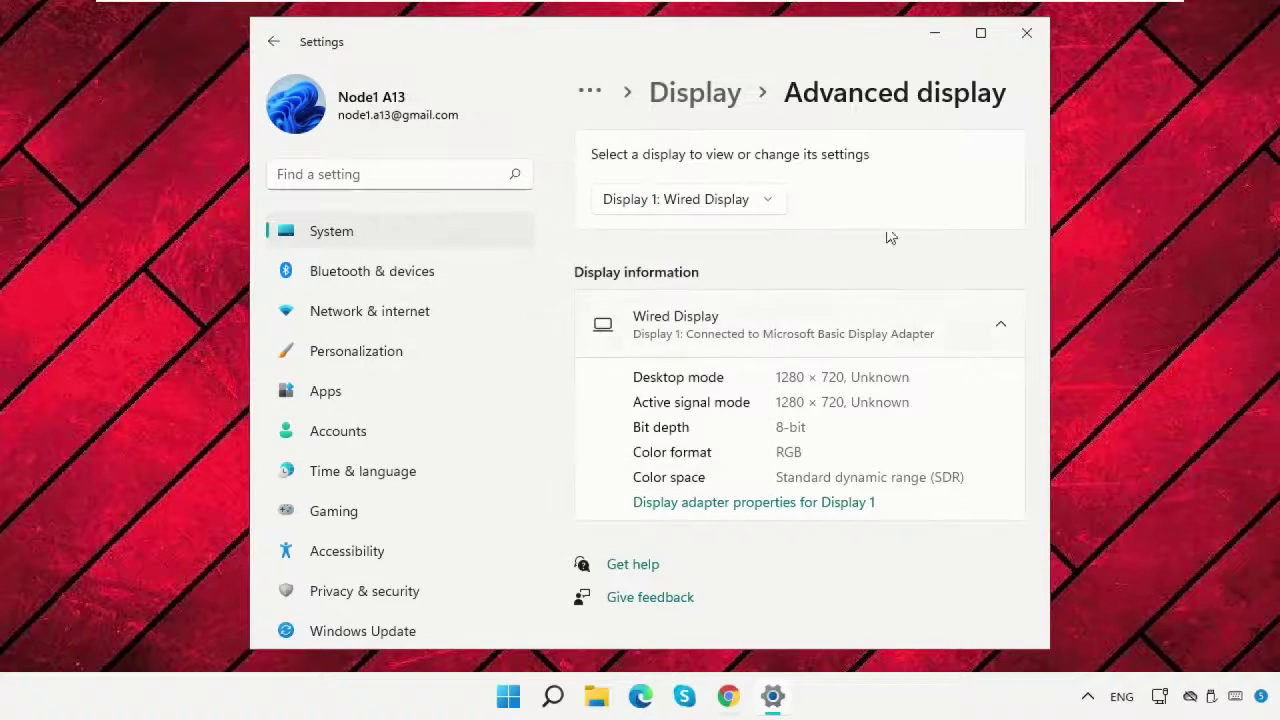
Close Settings and open Device Manager from the Win+X menu.
left_click(1026, 33)
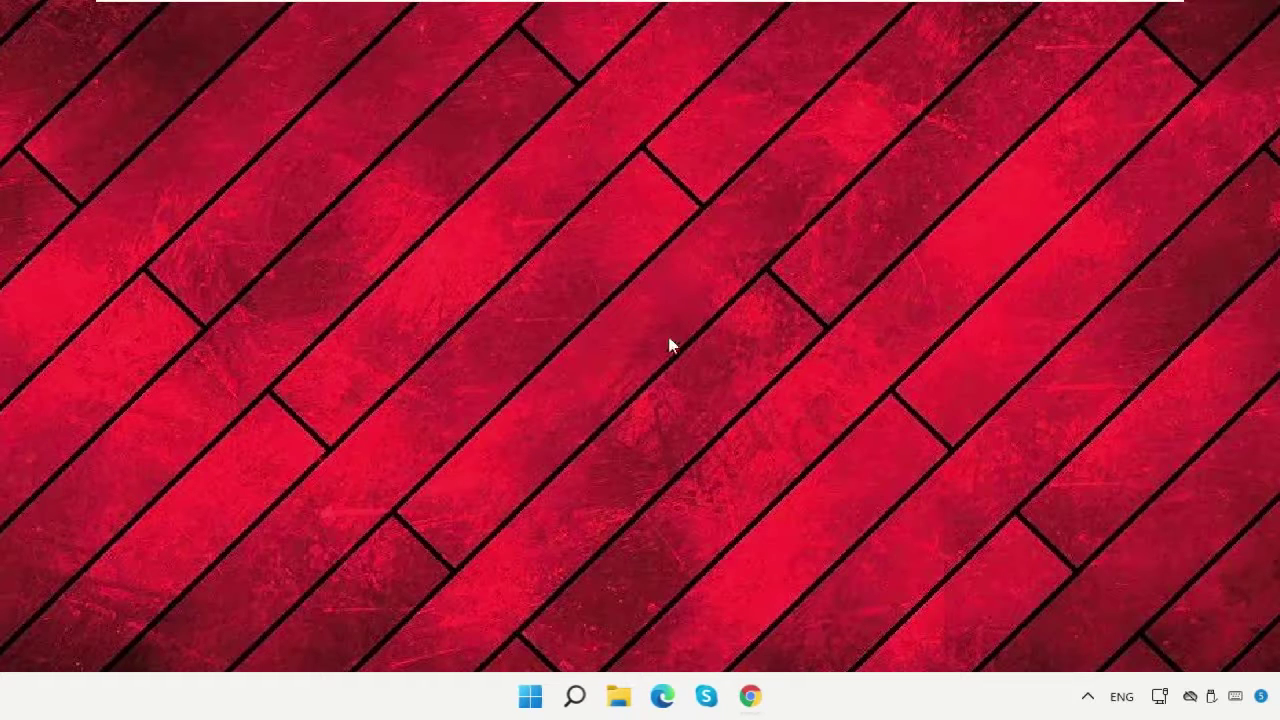
right_click(520, 702)
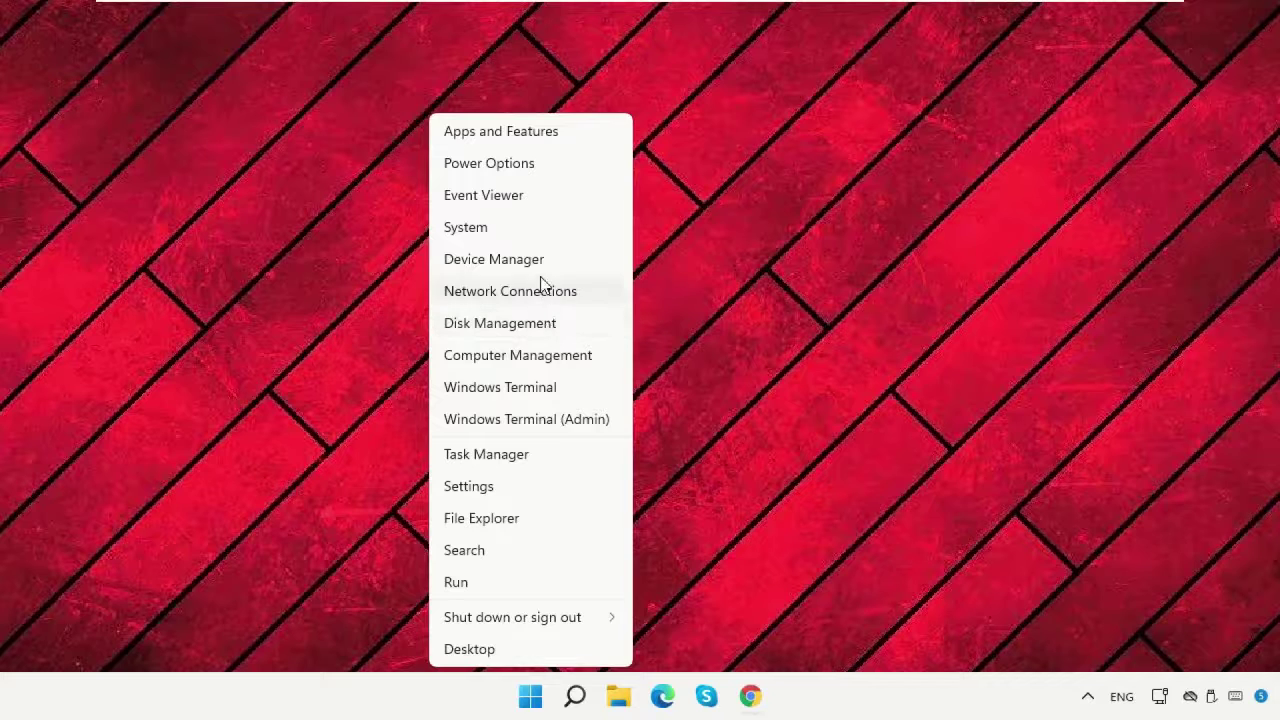
left_click(541, 264)
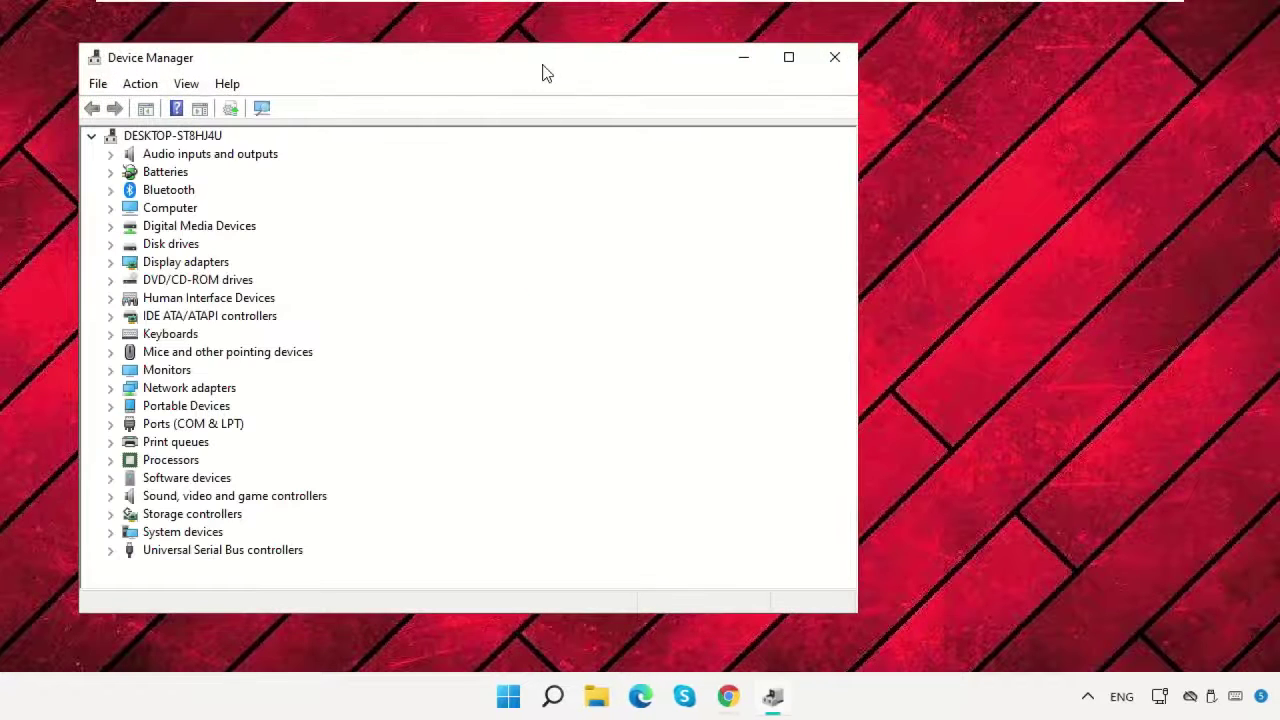
left_click_drag(545, 44, 666, 46)
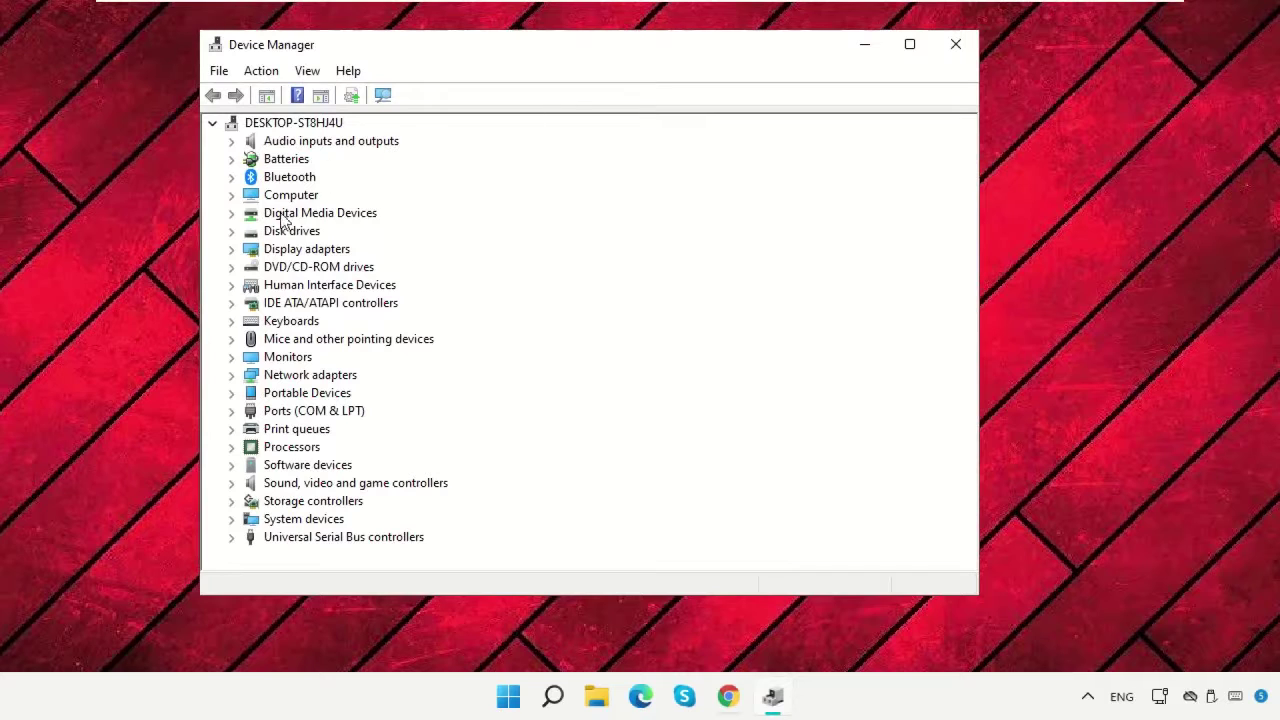
Uninstall the Microsoft Basic Display Adapter under Display adapters, then close Device Manager.
left_click(279, 249)
left_click(231, 250)
left_click(322, 270)
right_click(328, 276)
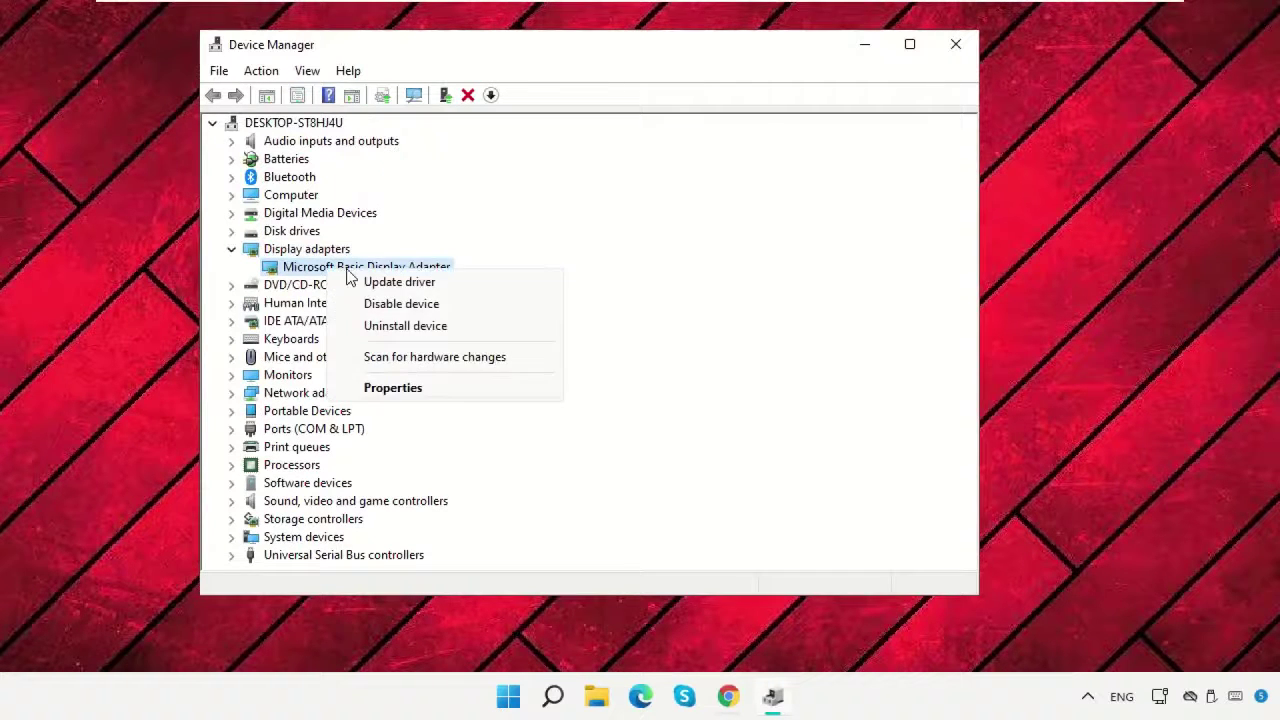
left_click(398, 330)
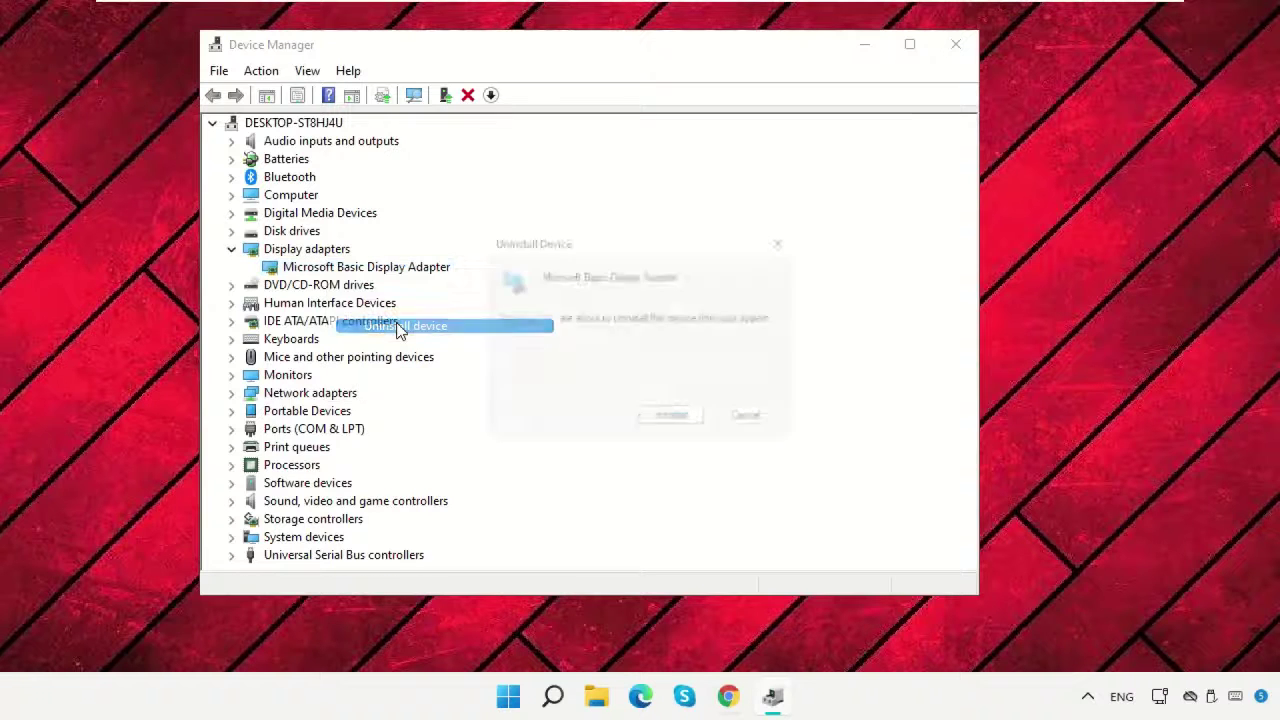
left_click(662, 427)
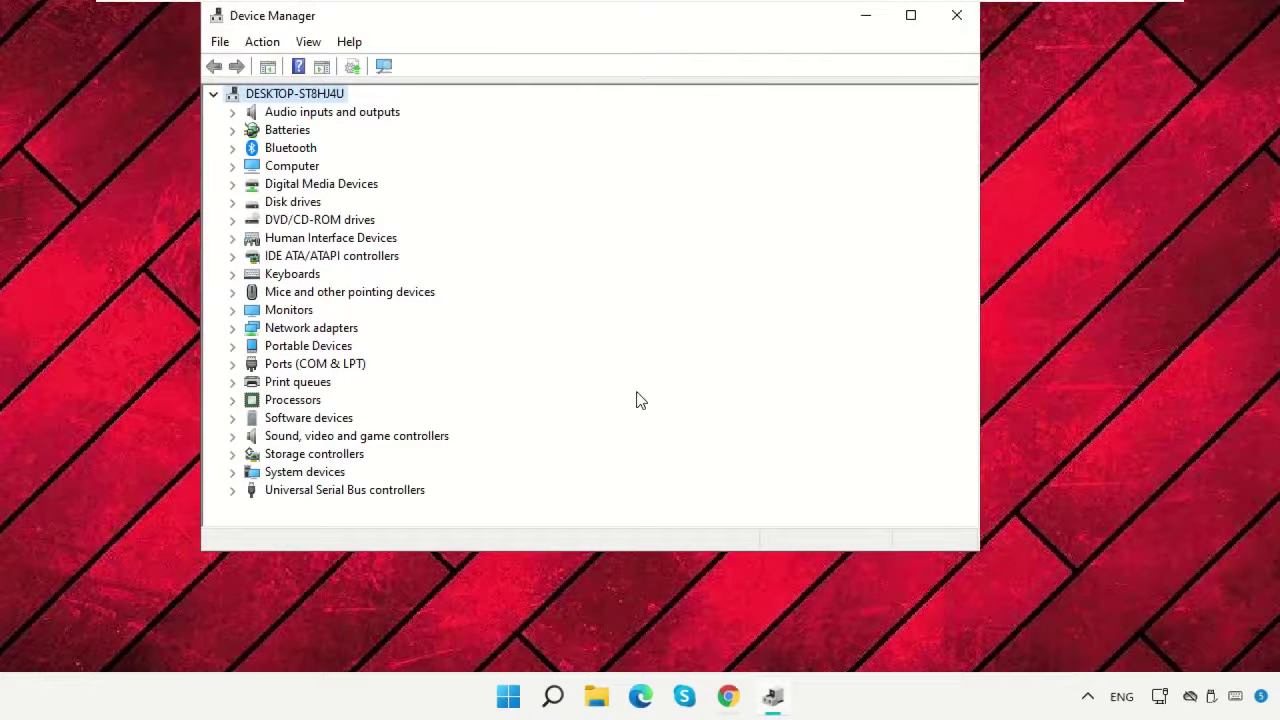
left_click_drag(673, 20, 671, 48)
left_click(955, 56)
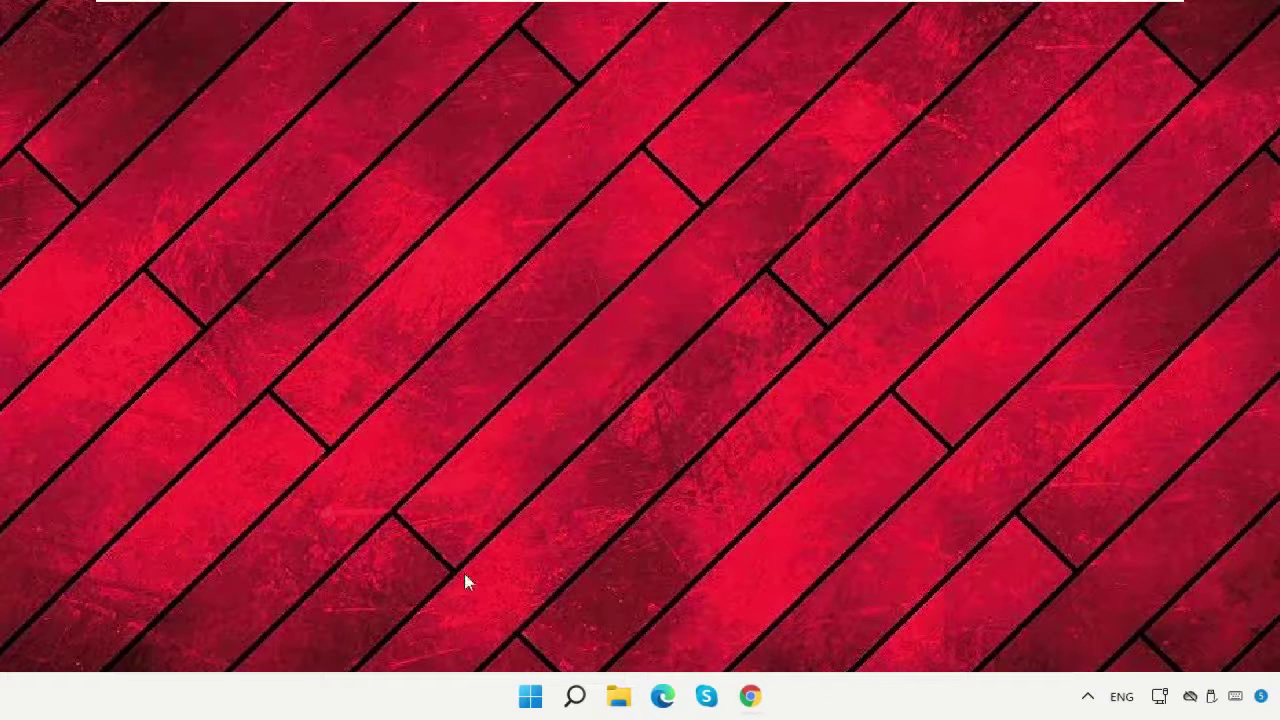
Restart the PC from the Start menu power options.
left_click(530, 698)
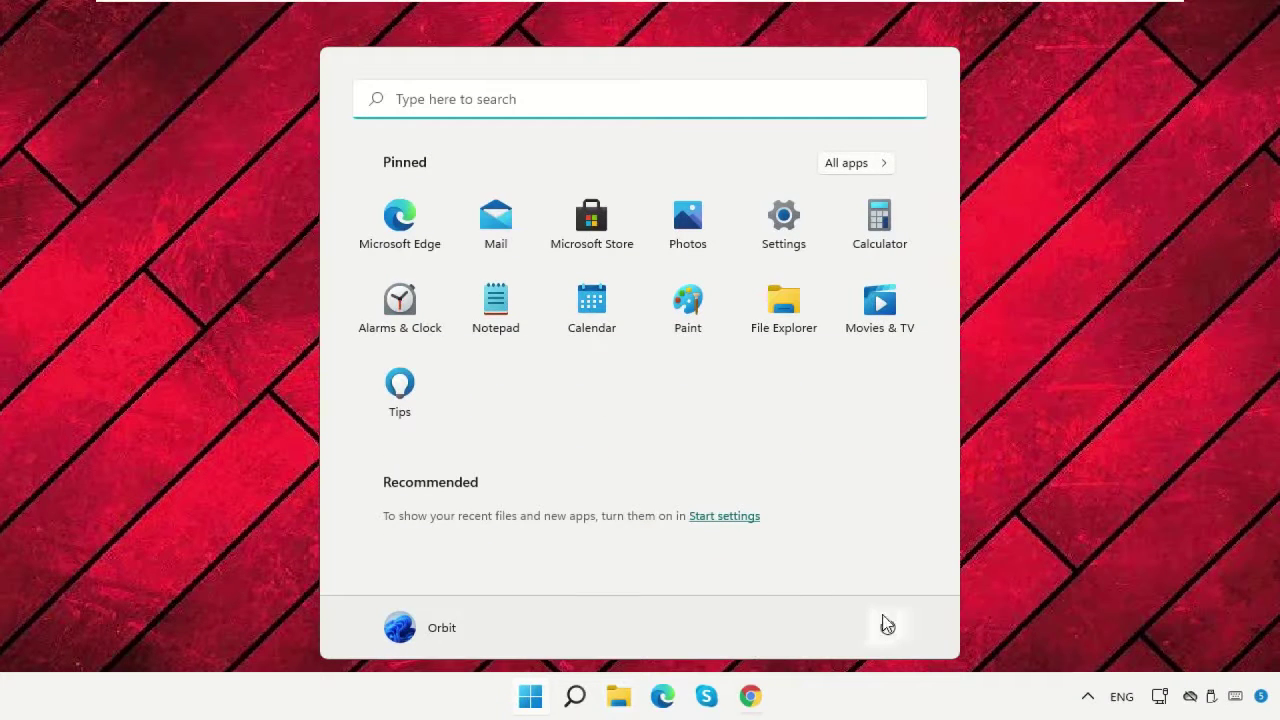
left_click(888, 628)
left_click(935, 600)
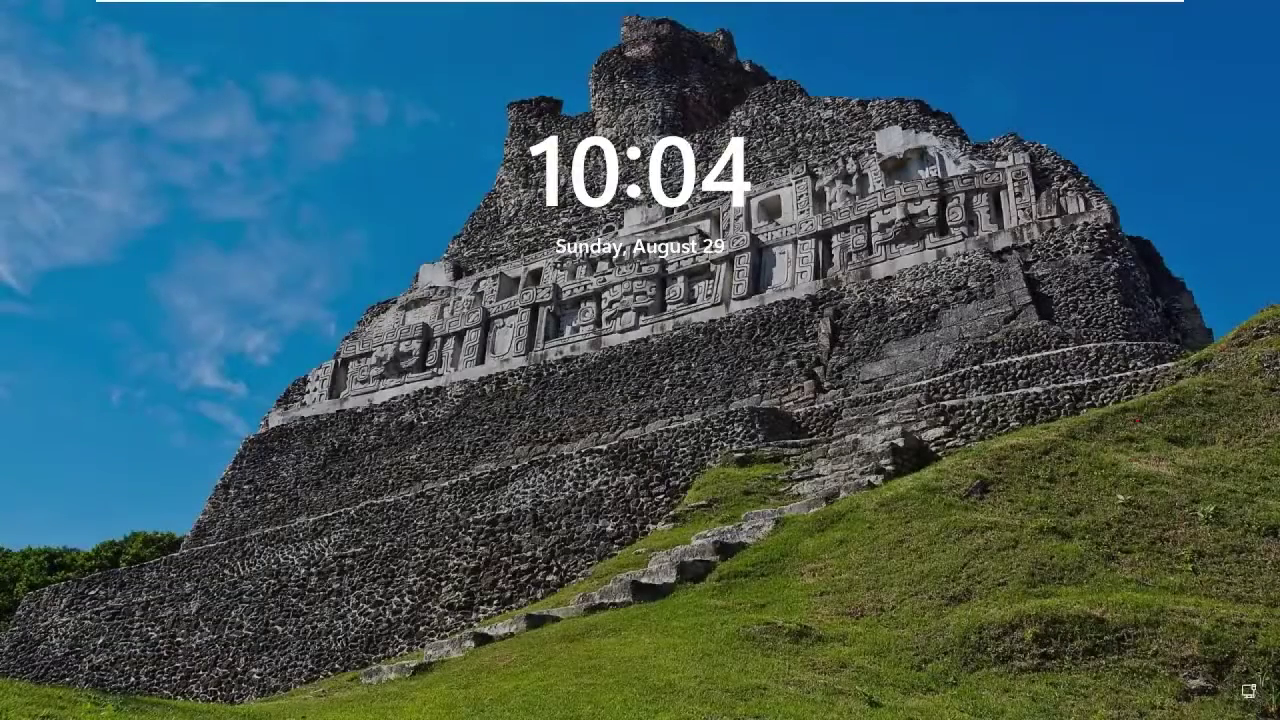
Sign back in with the account password and search Windows for 'apps'.
key("space")
type("1234")
key("Return")
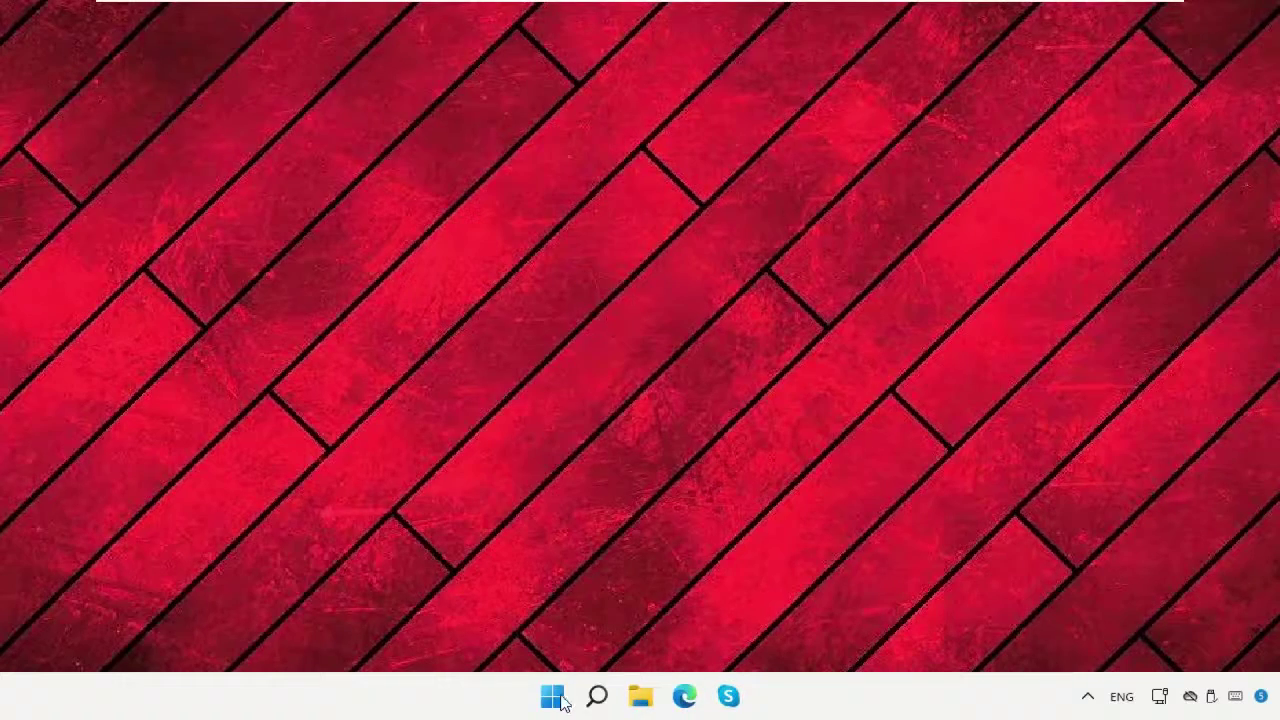
left_click(592, 697)
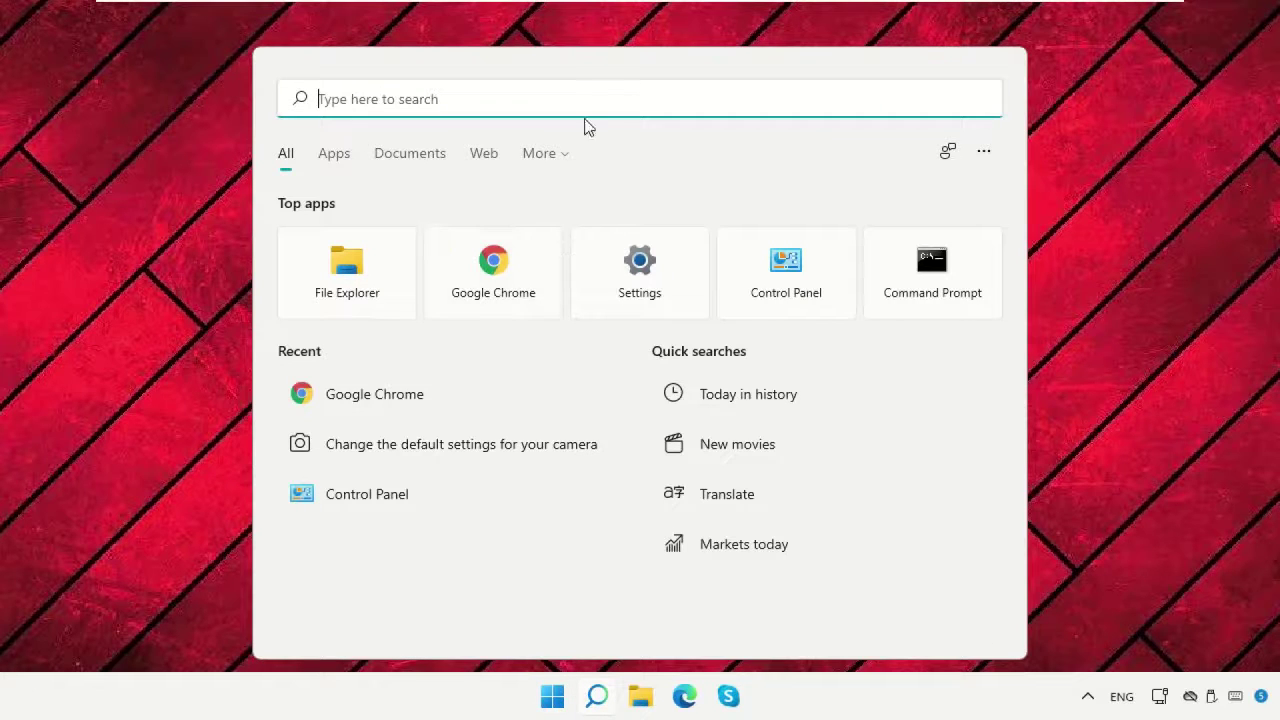
type("apps")
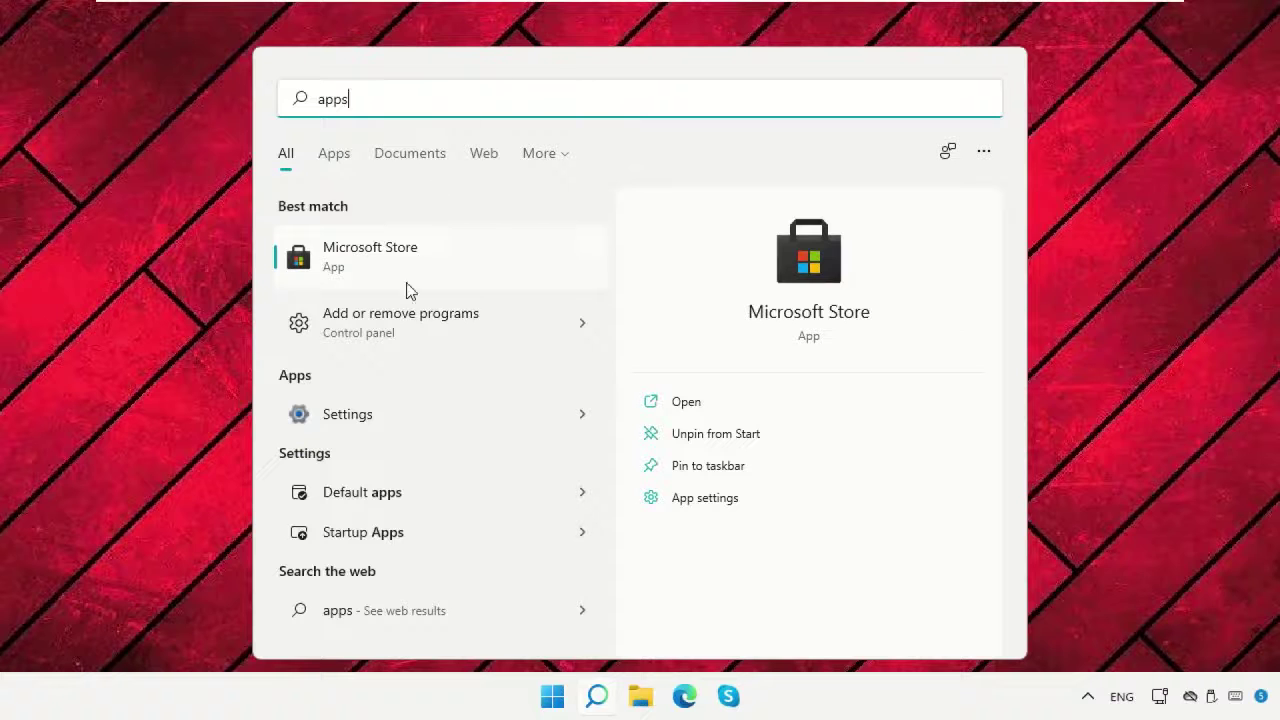
Uninstall Adobe Shockwave Player 12.3 from Add or remove programs.
left_click(416, 324)
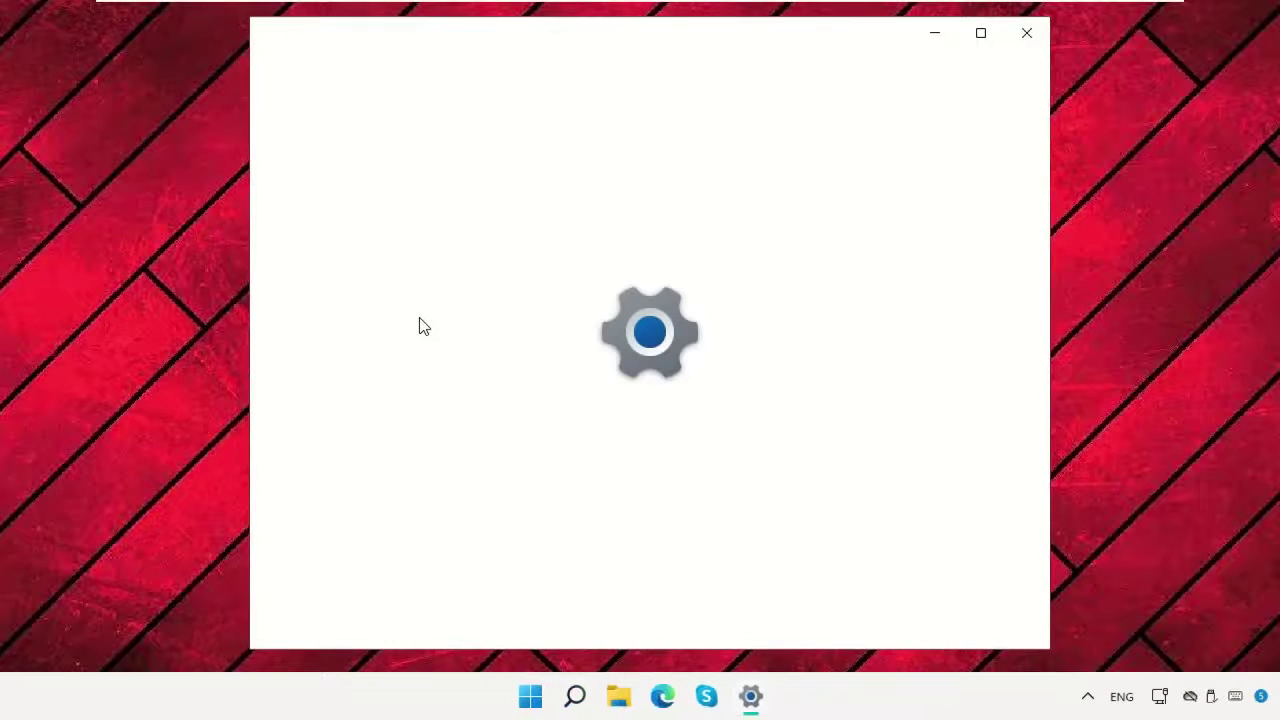
scroll(913, 388, "down", 3)
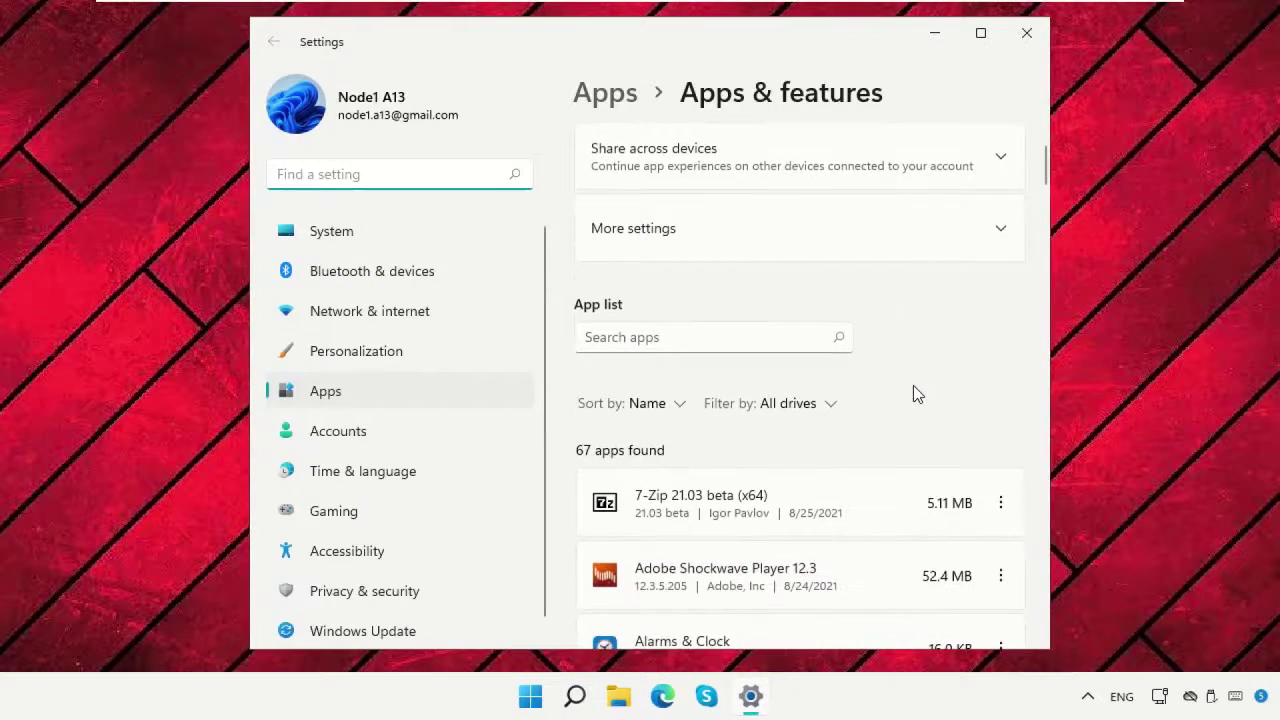
scroll(913, 393, "down", 1)
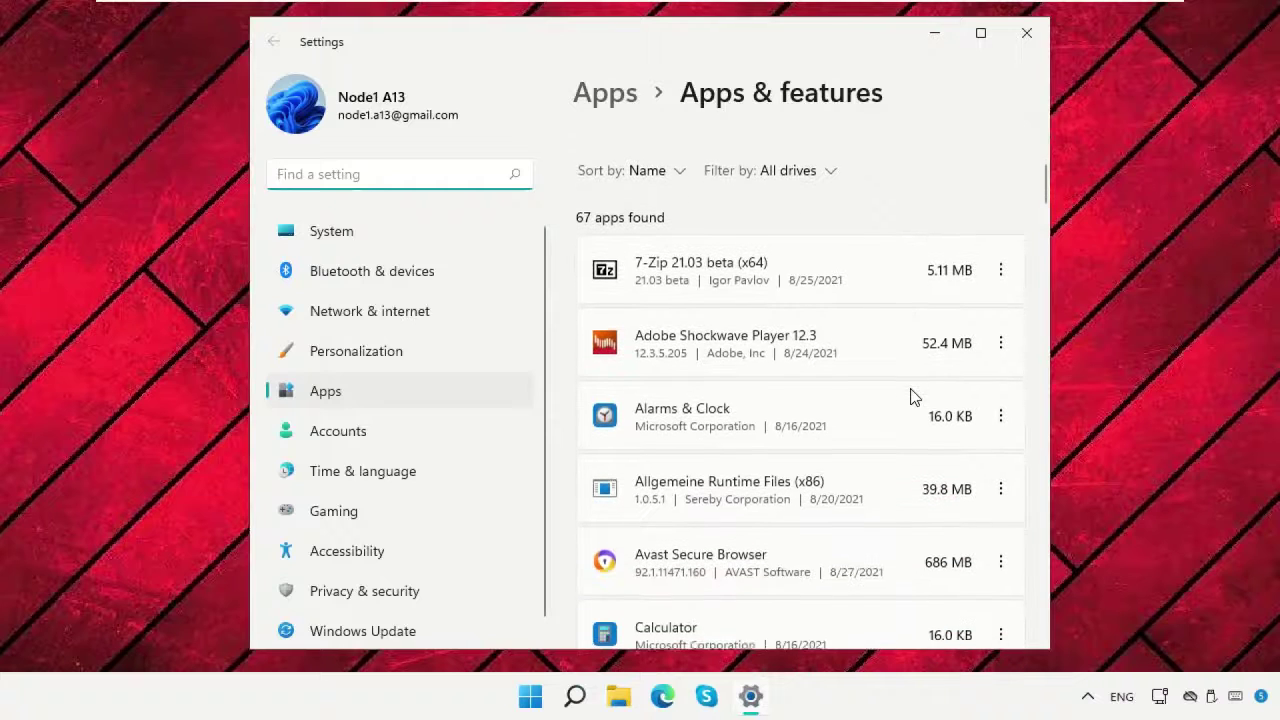
left_click(997, 343)
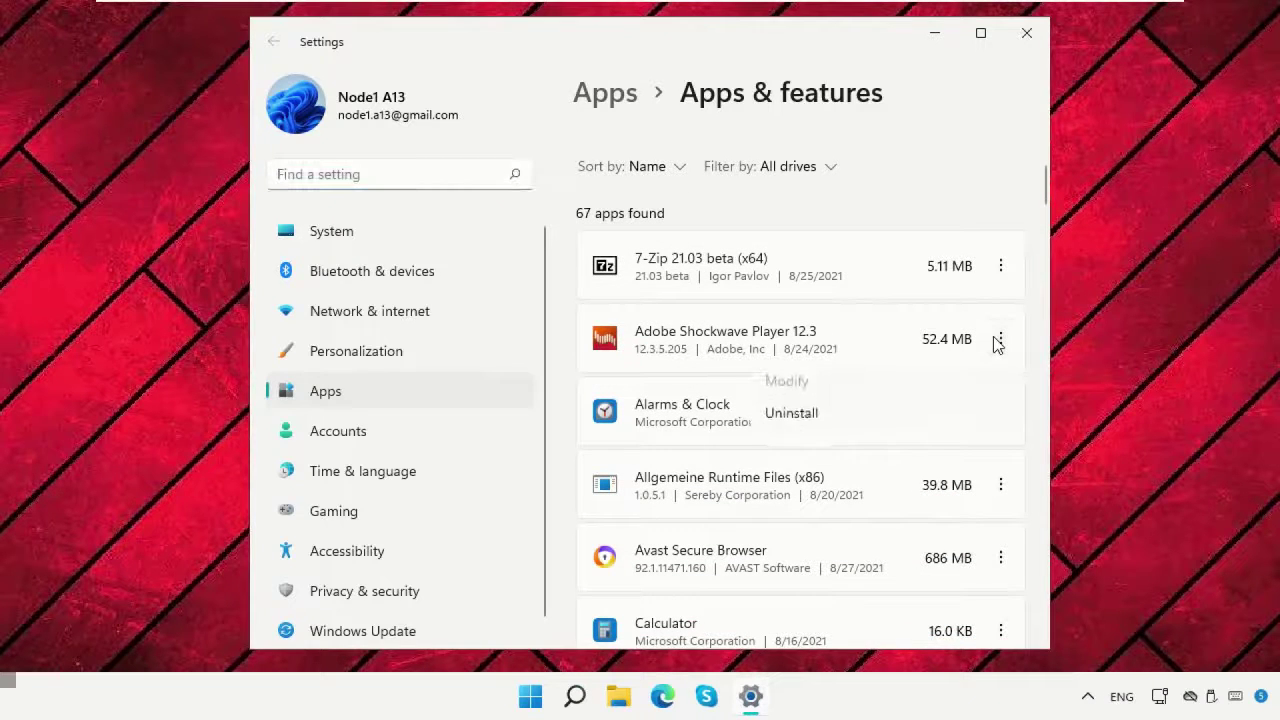
left_click(865, 407)
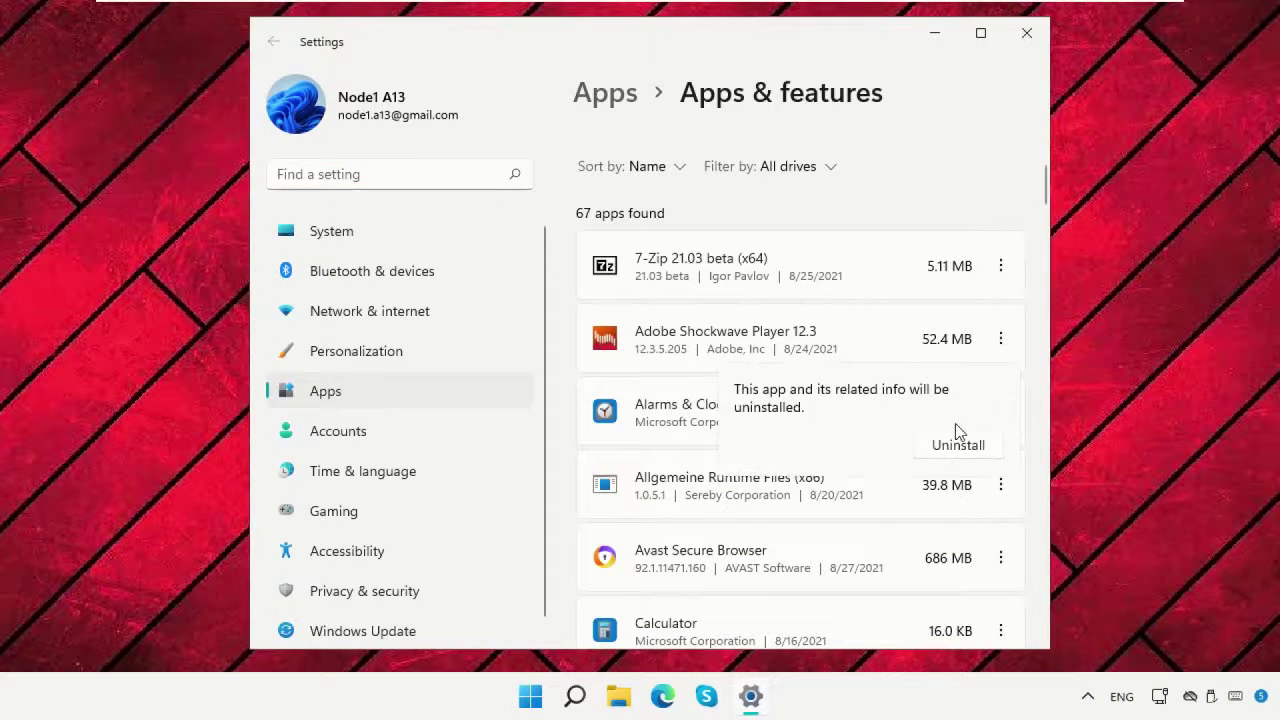
left_click(958, 445)
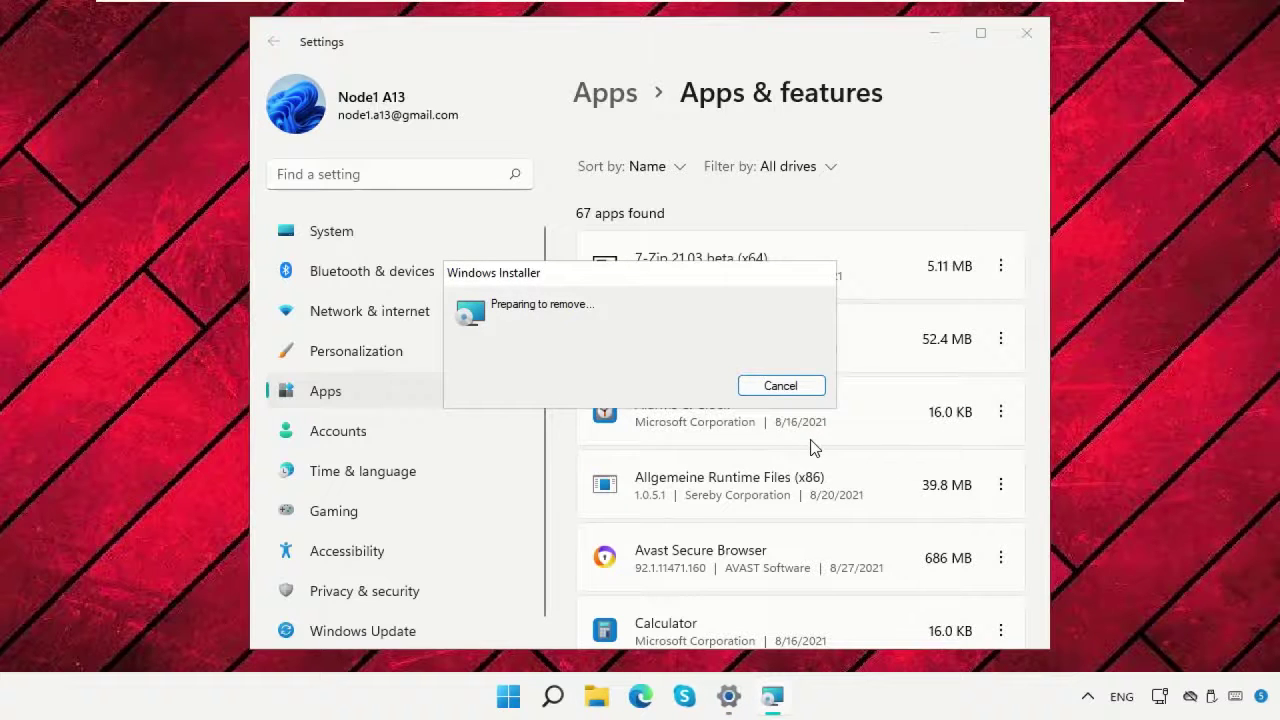
Uninstall Candy Crush Saga, then close Settings.
scroll(950, 448, "down", 1)
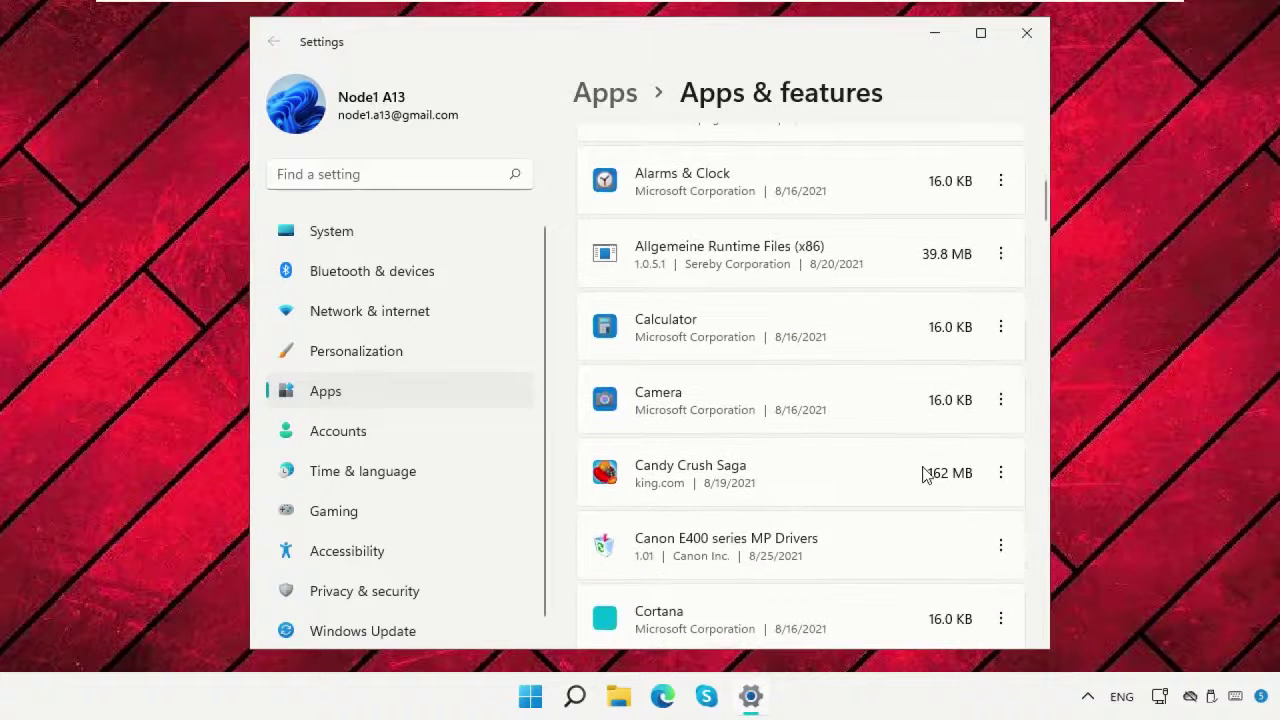
scroll(922, 473, "down", 1)
left_click(1000, 392)
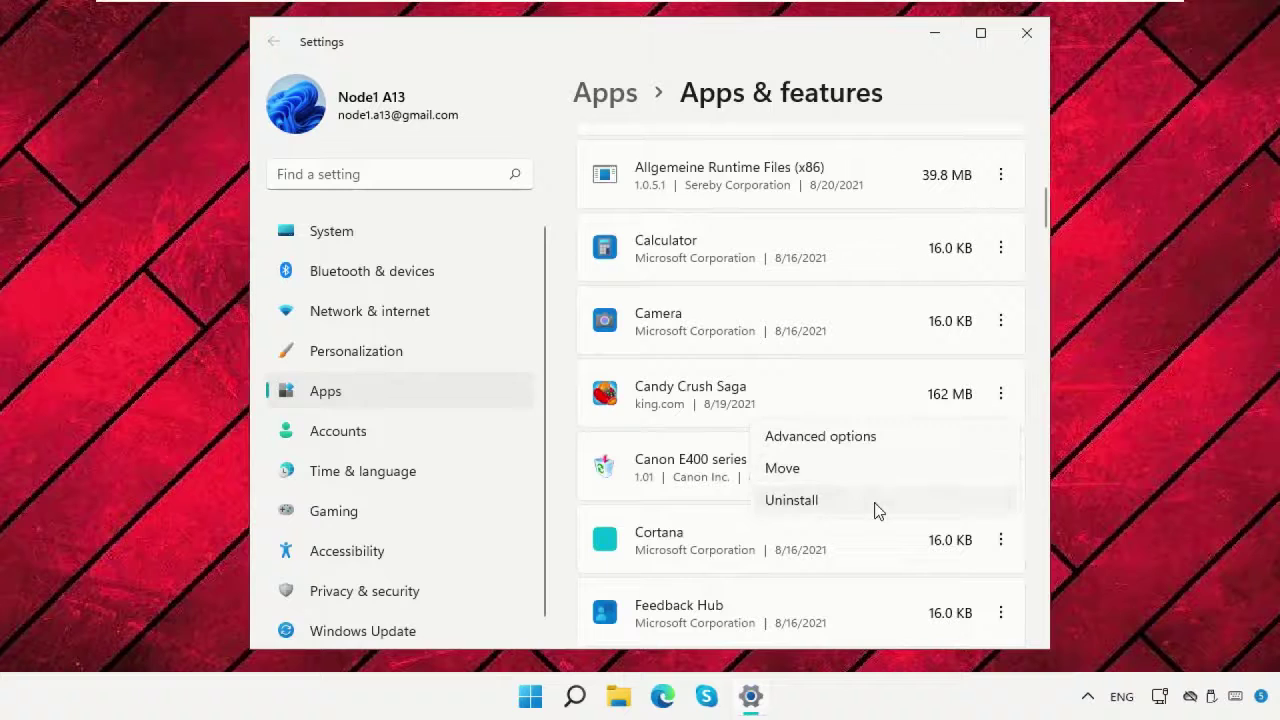
left_click(875, 502)
left_click(940, 505)
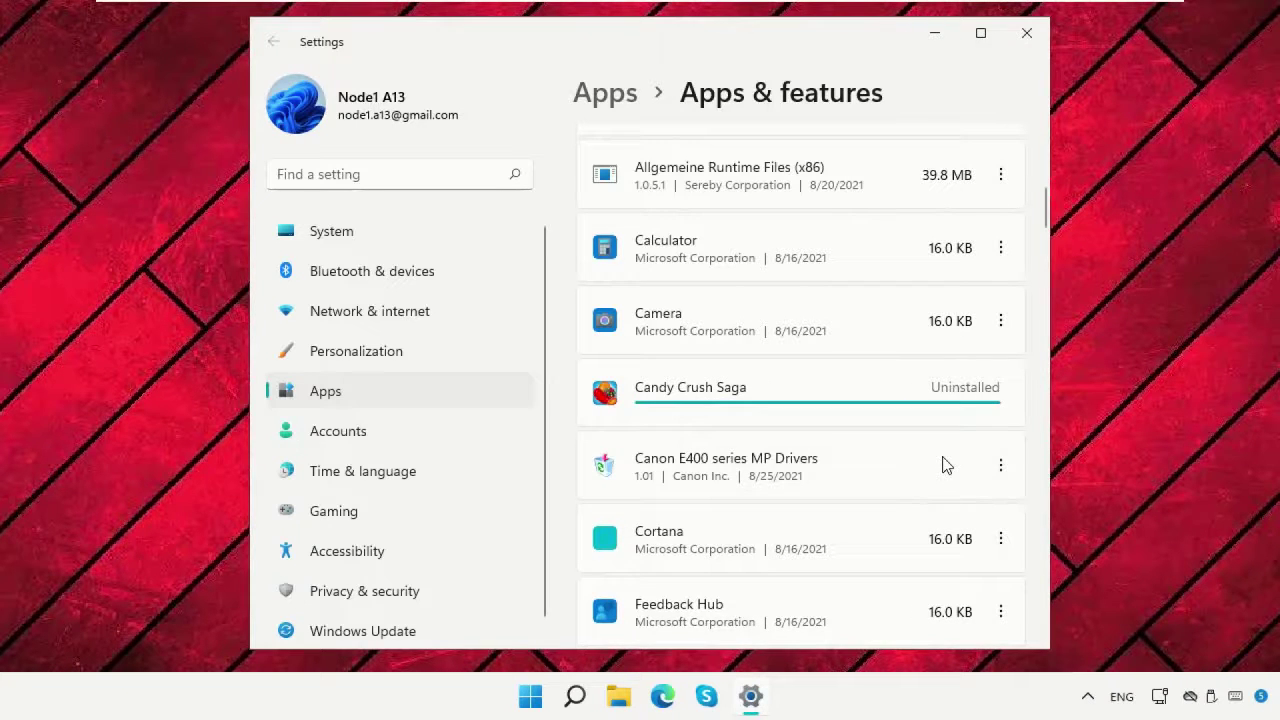
scroll(945, 465, "down", 4)
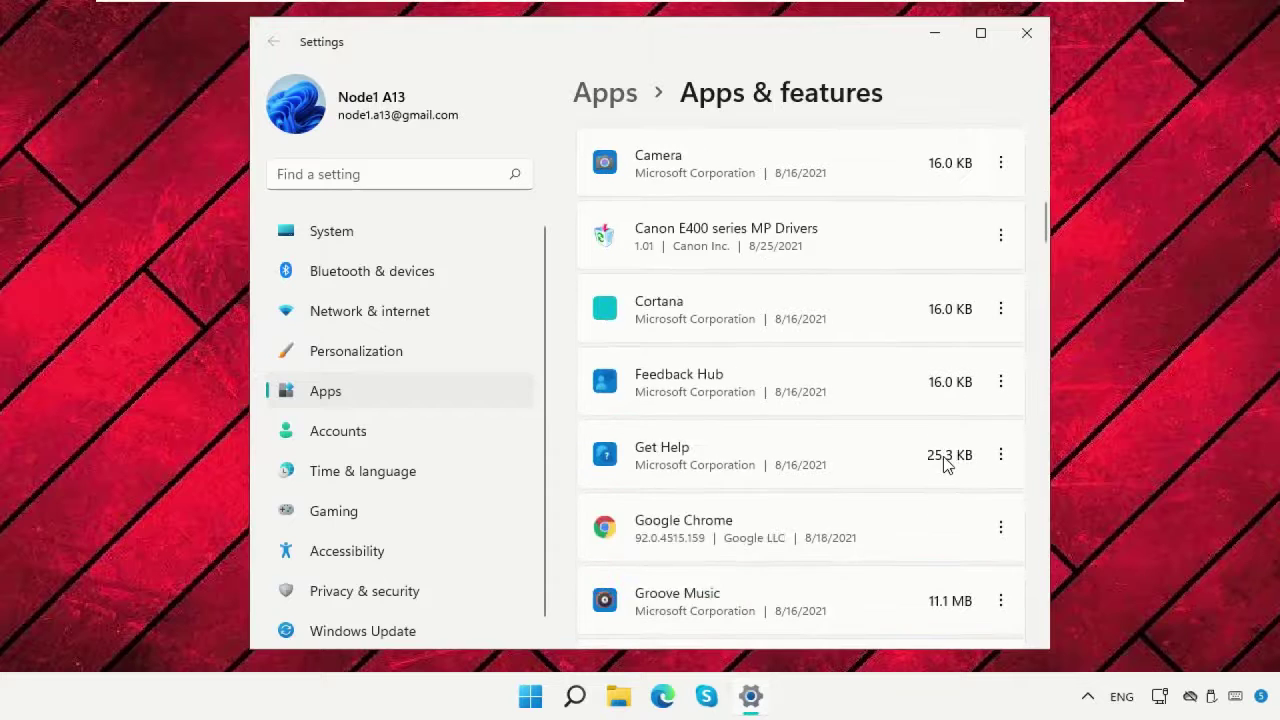
scroll(948, 465, "down", 4)
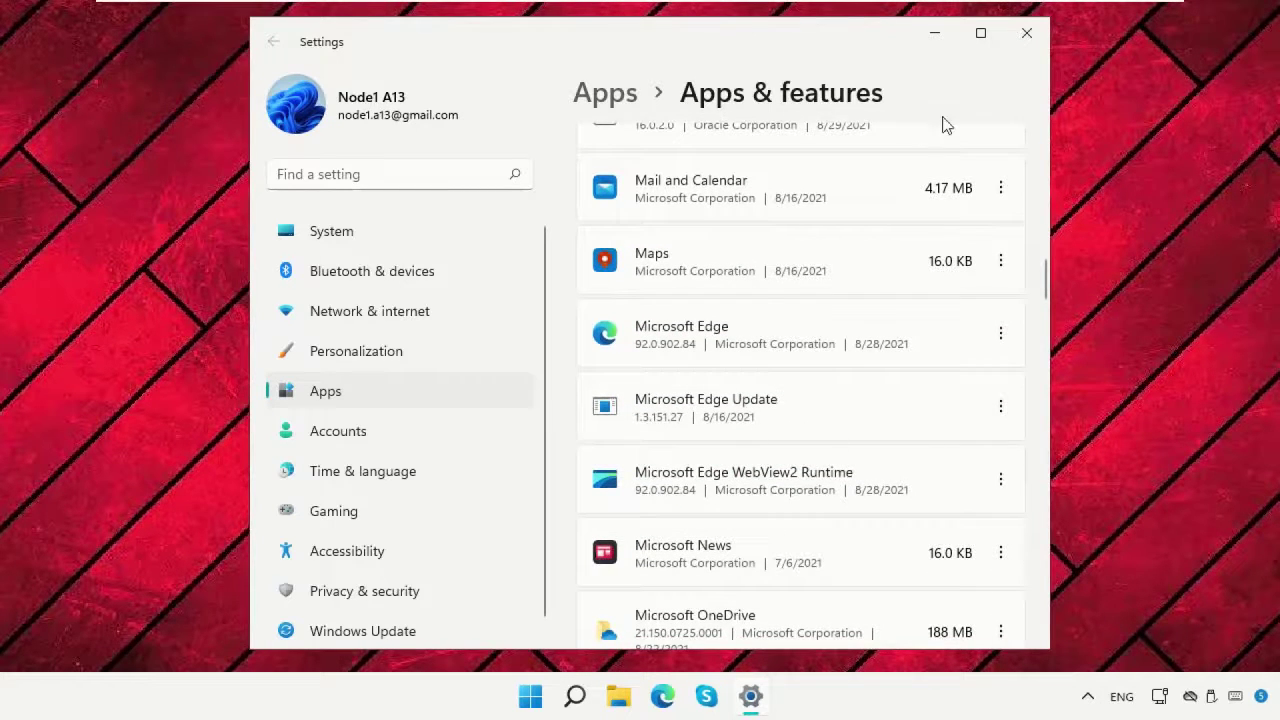
left_click(1027, 33)
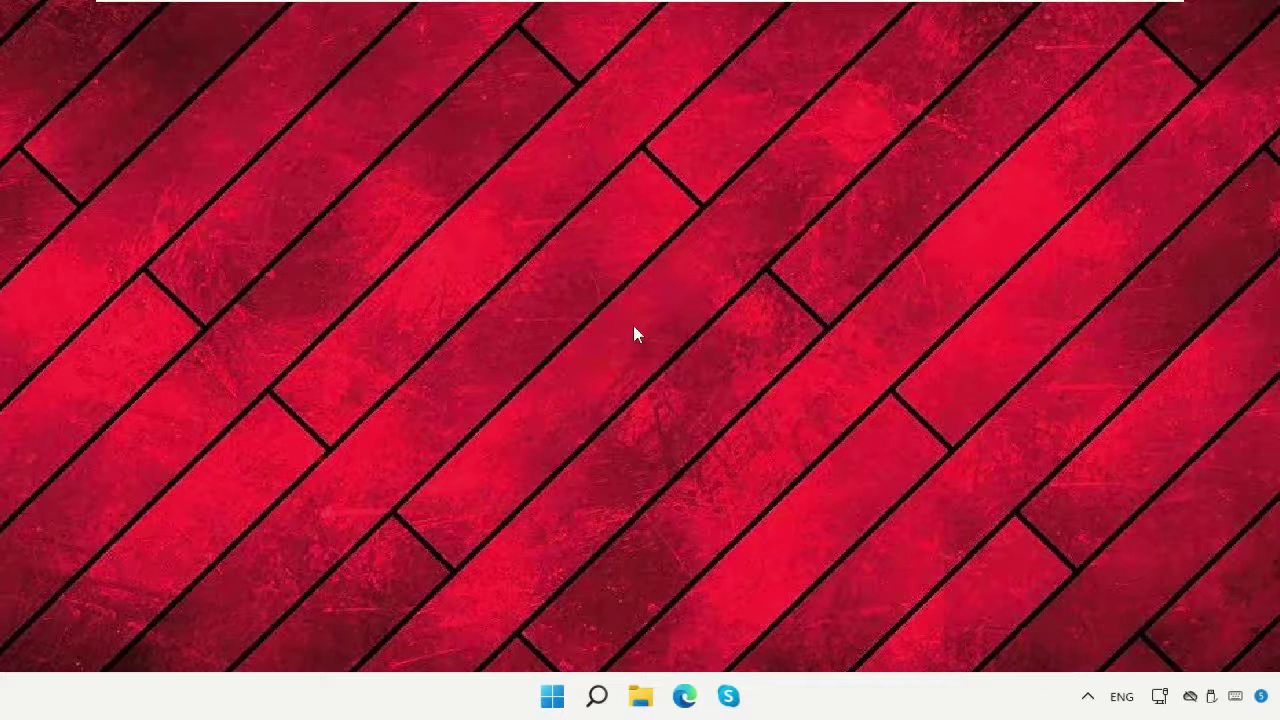
Run msconfig from the Run prompt on the Start button's right-click menu.
right_click(548, 696)
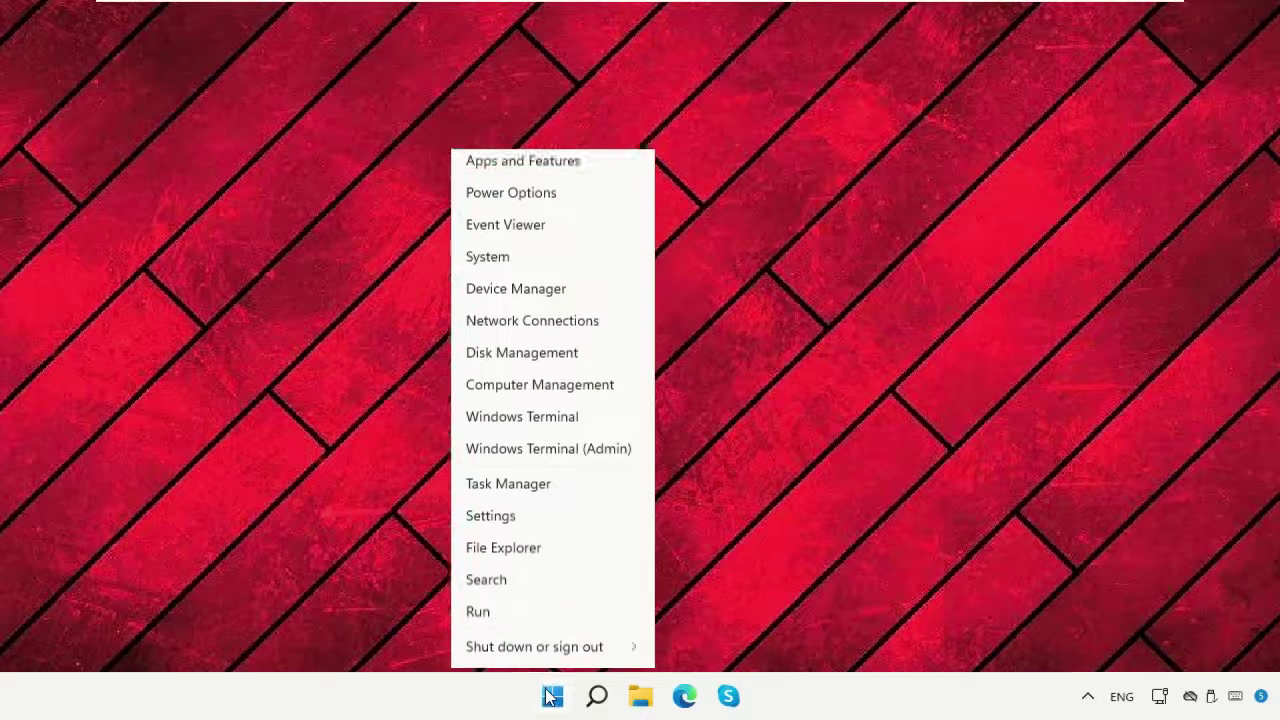
left_click(539, 588)
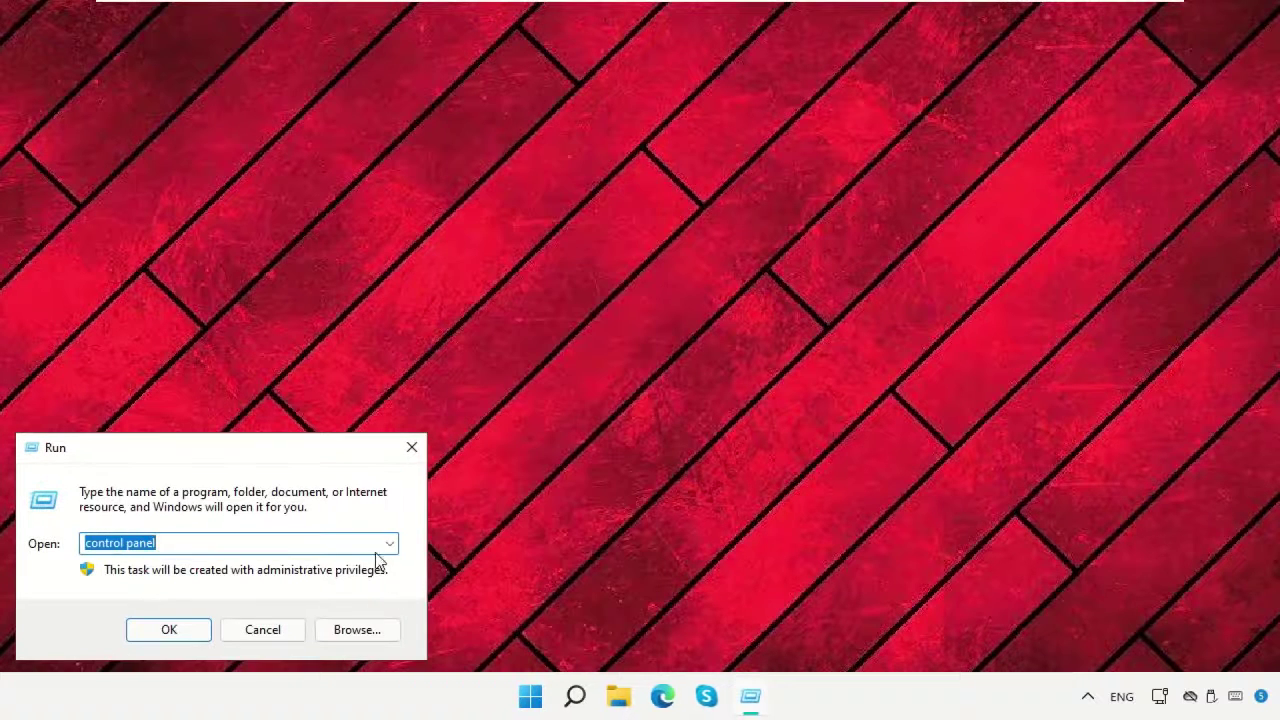
key("BackSpace")
type("msconfig")
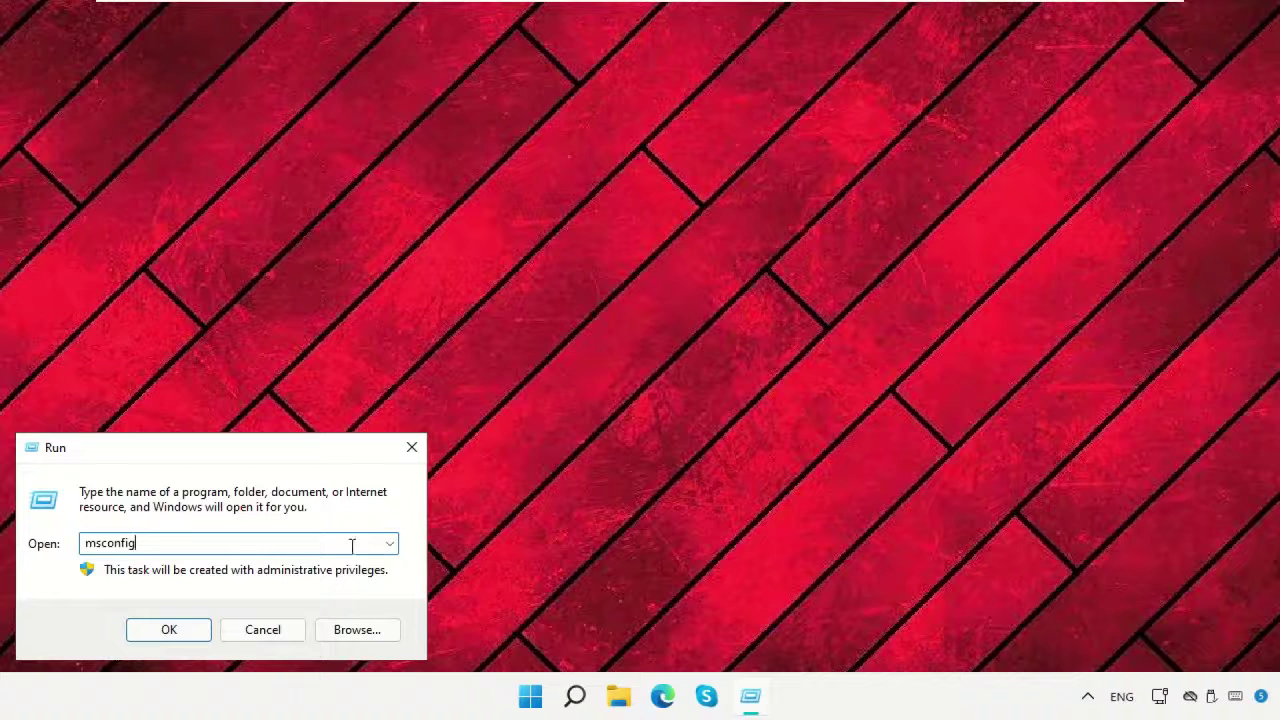
left_click(205, 626)
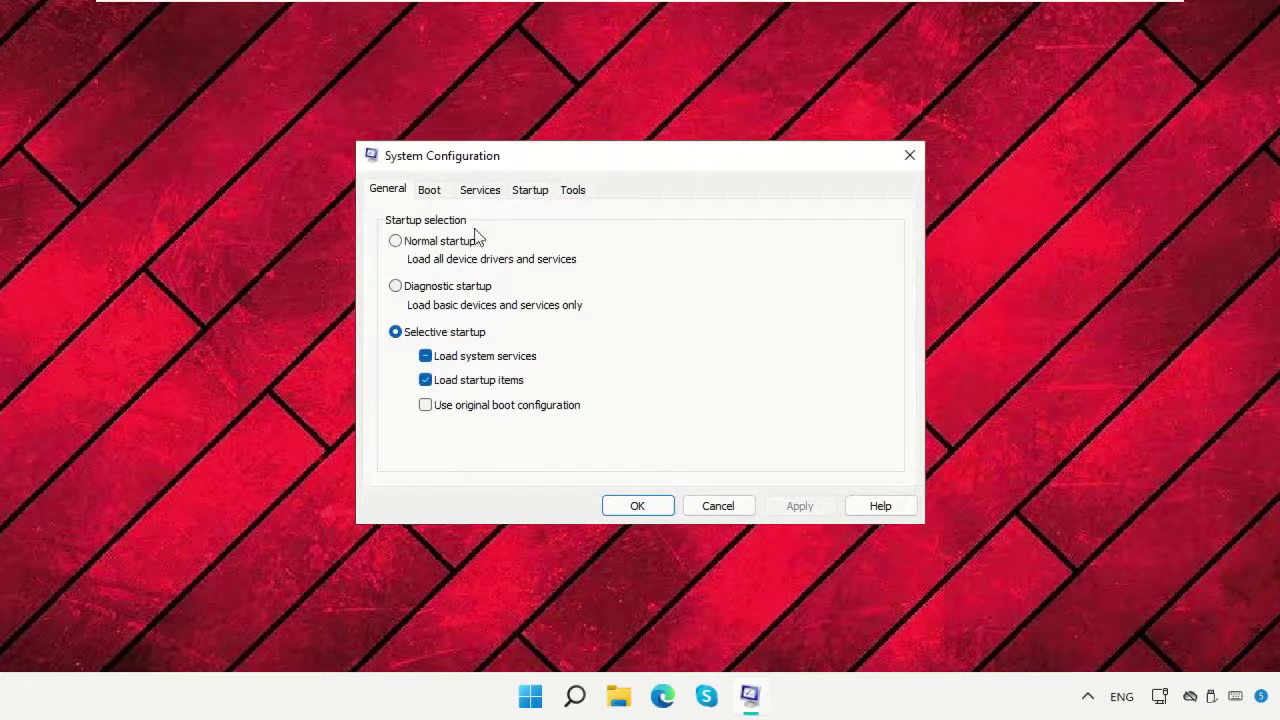
On the Services tab, sort by service name and uncheck Windows Error Reporting Service.
left_click(480, 192)
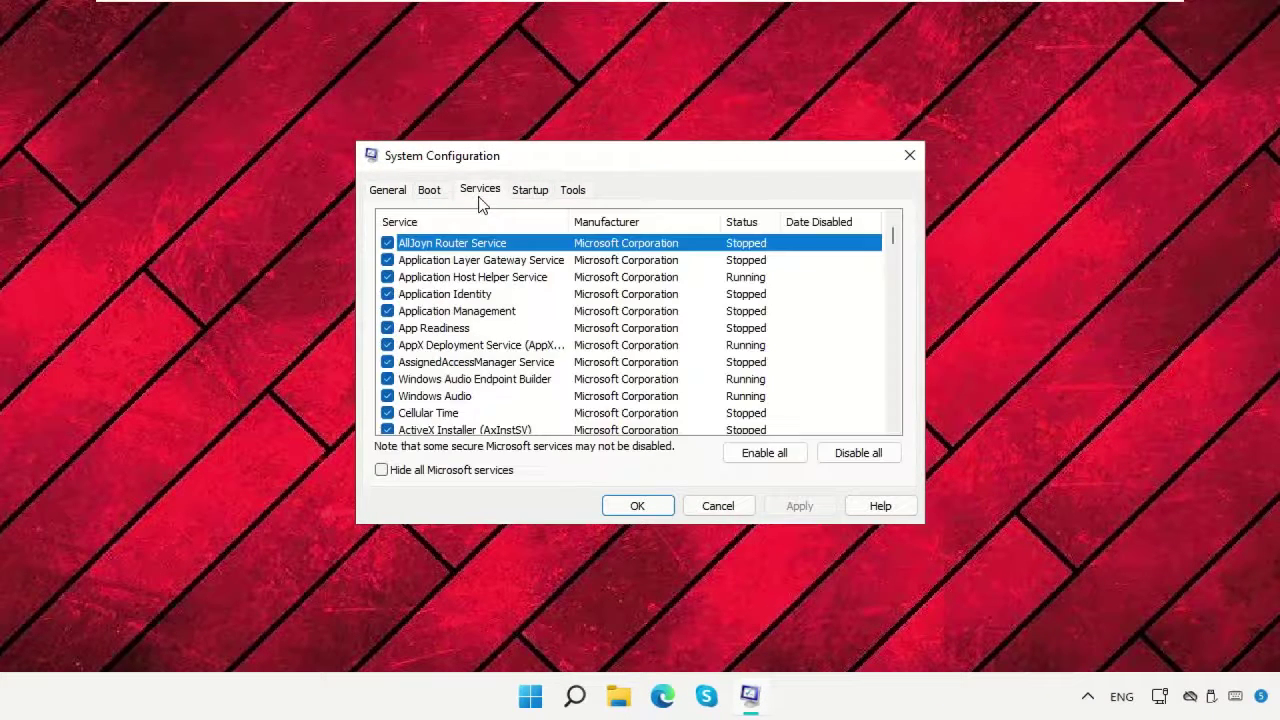
left_click(535, 220)
scroll(880, 300, "down", 1)
left_click_drag(891, 287, 890, 392)
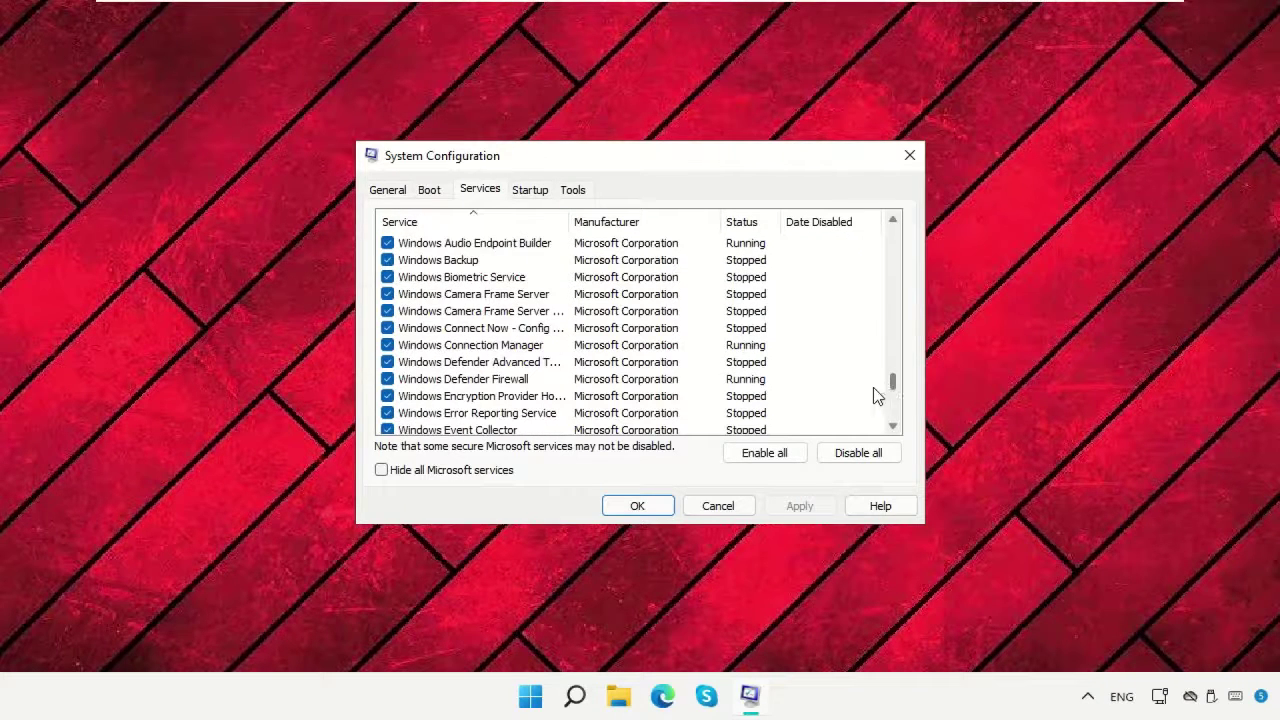
left_click(470, 414)
left_click_drag(566, 221, 634, 222)
scroll(553, 302, "down", 1)
scroll(553, 302, "down", 1)
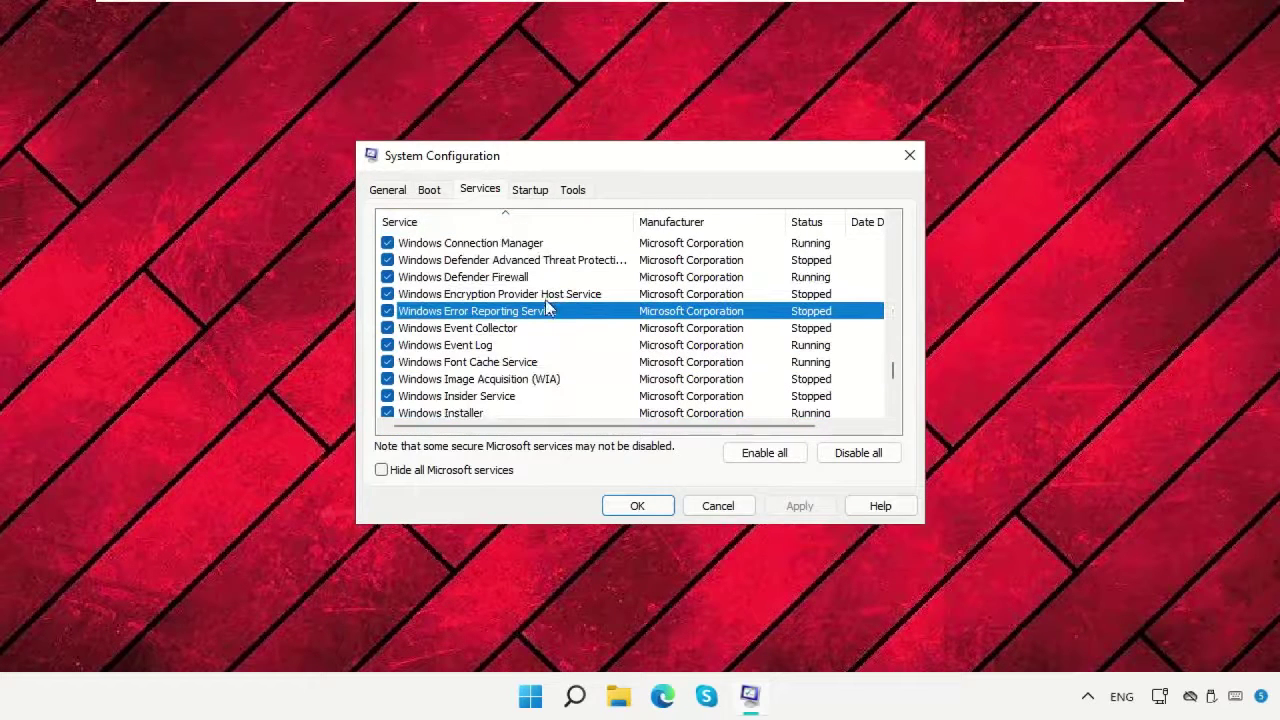
left_click(389, 312)
Uncheck Problem Reports Control Panel Support, apply with OK, and choose Restart.
left_click_drag(893, 380, 885, 335)
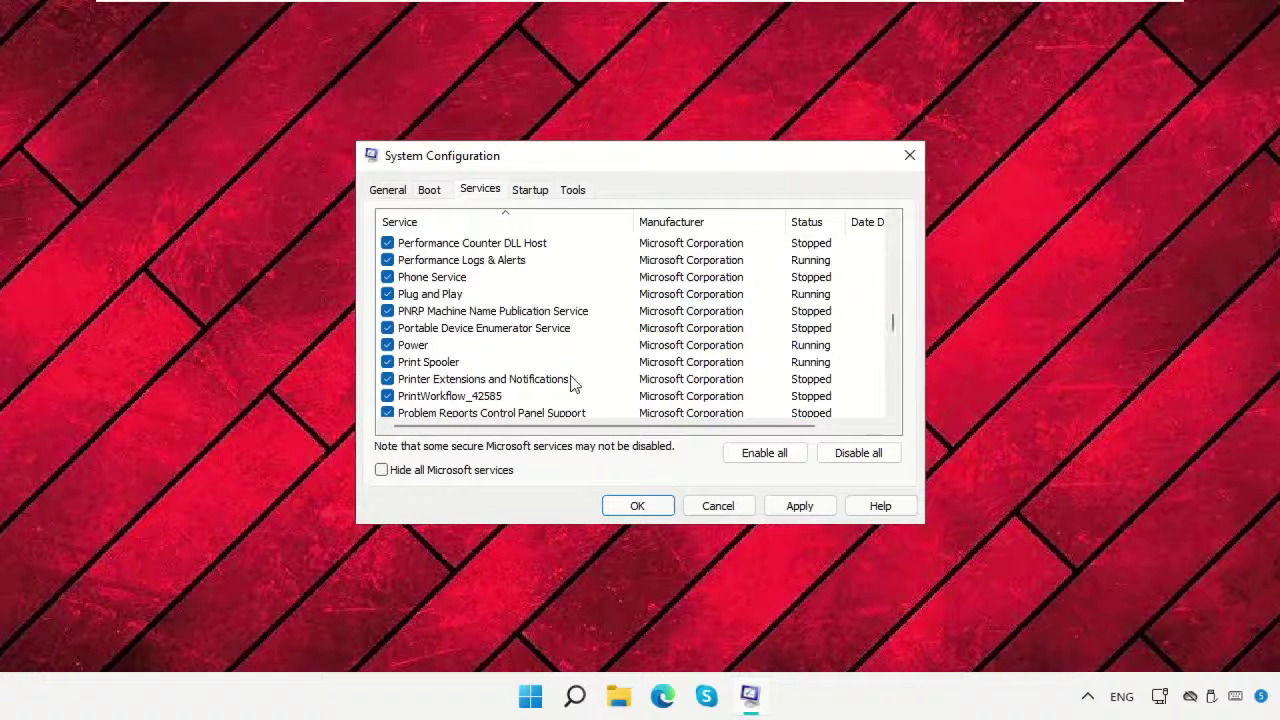
scroll(573, 385, "down", 1)
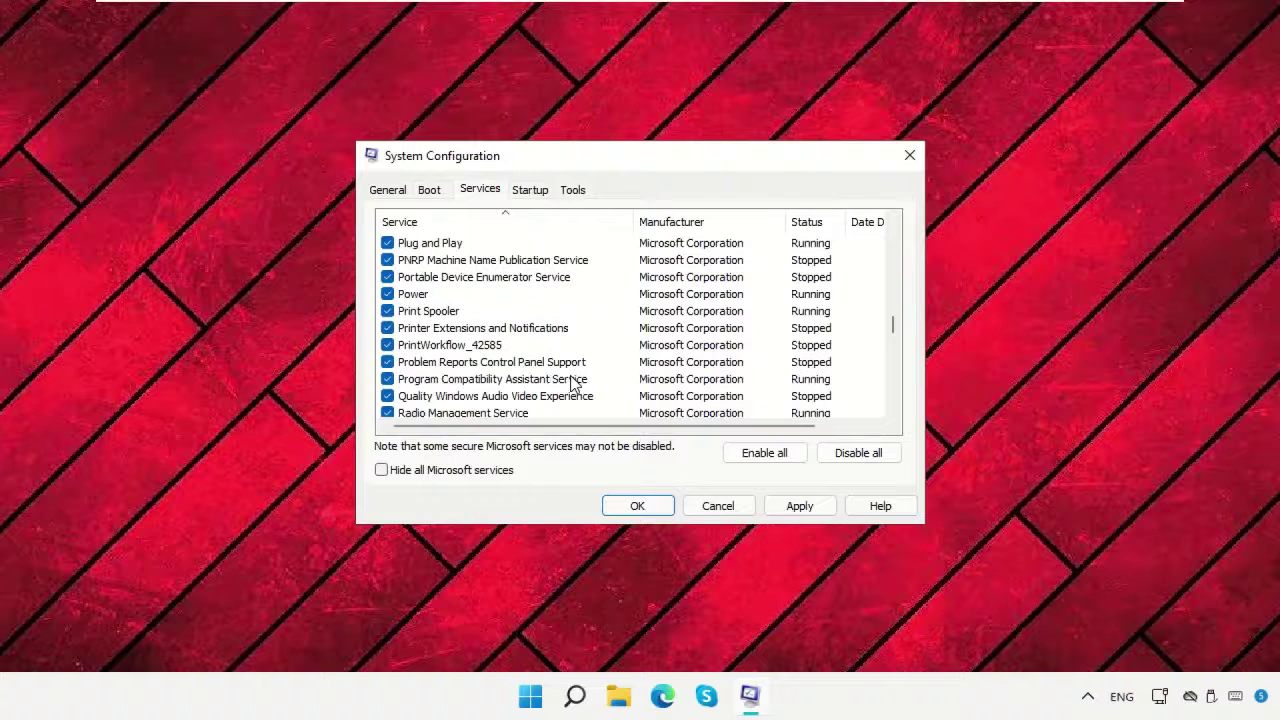
left_click(477, 365)
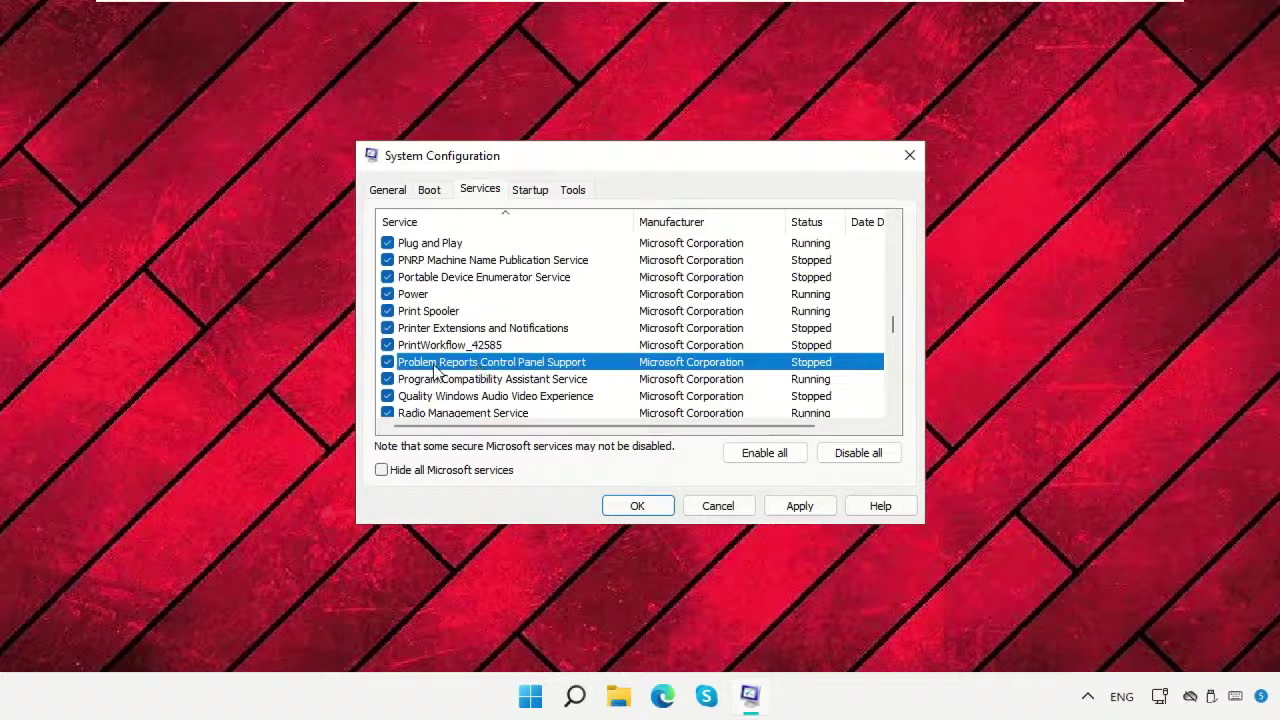
left_click(799, 506)
left_click(617, 502)
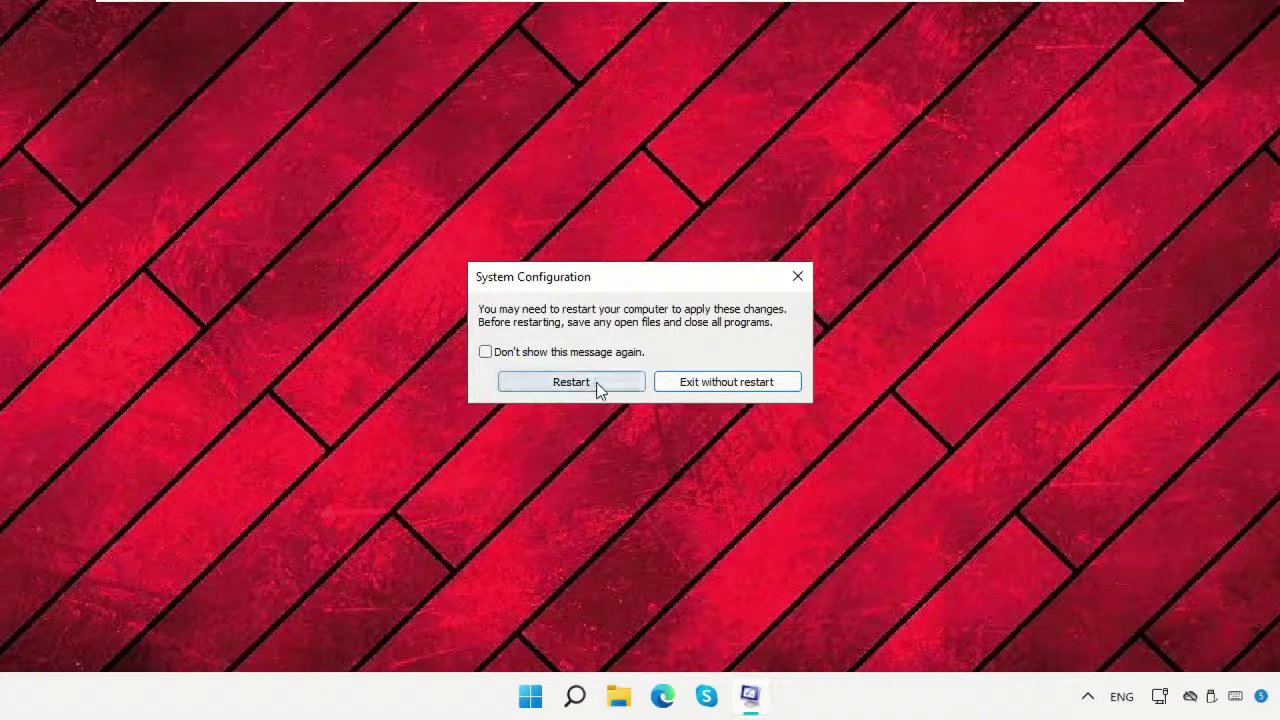
left_click(597, 385)
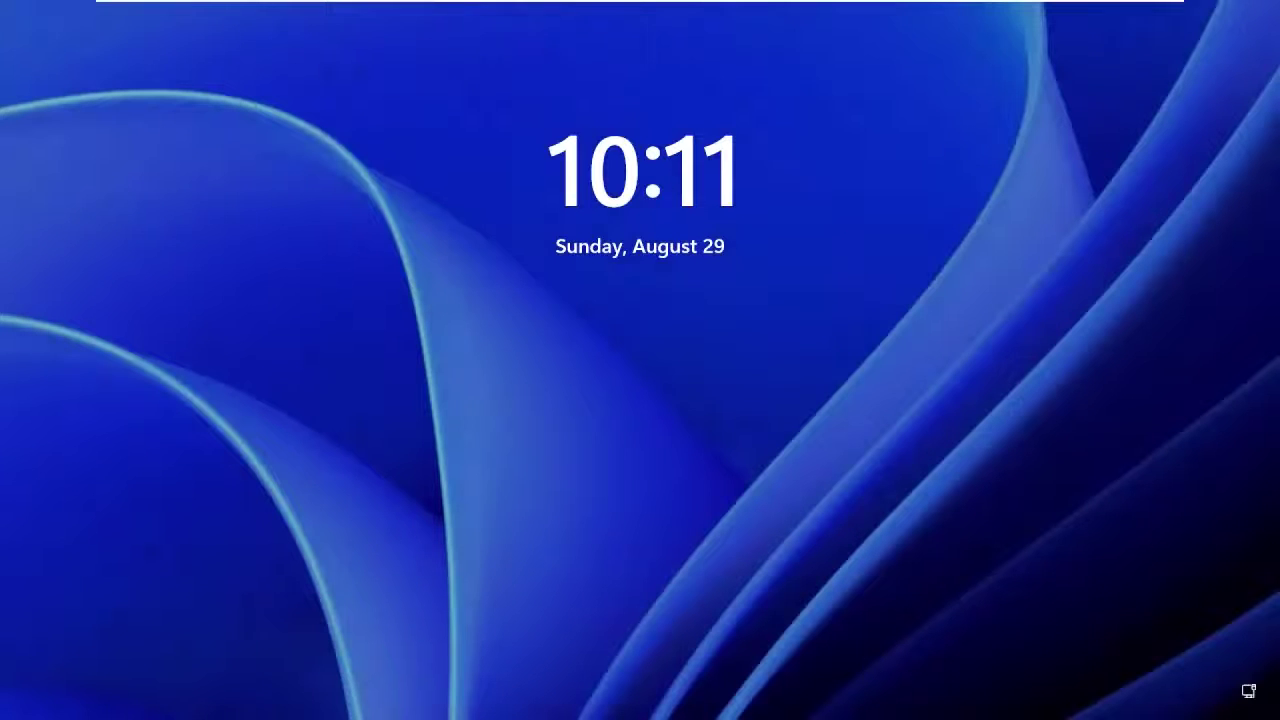
Sign back in at the lock screen with the account password.
key("space")
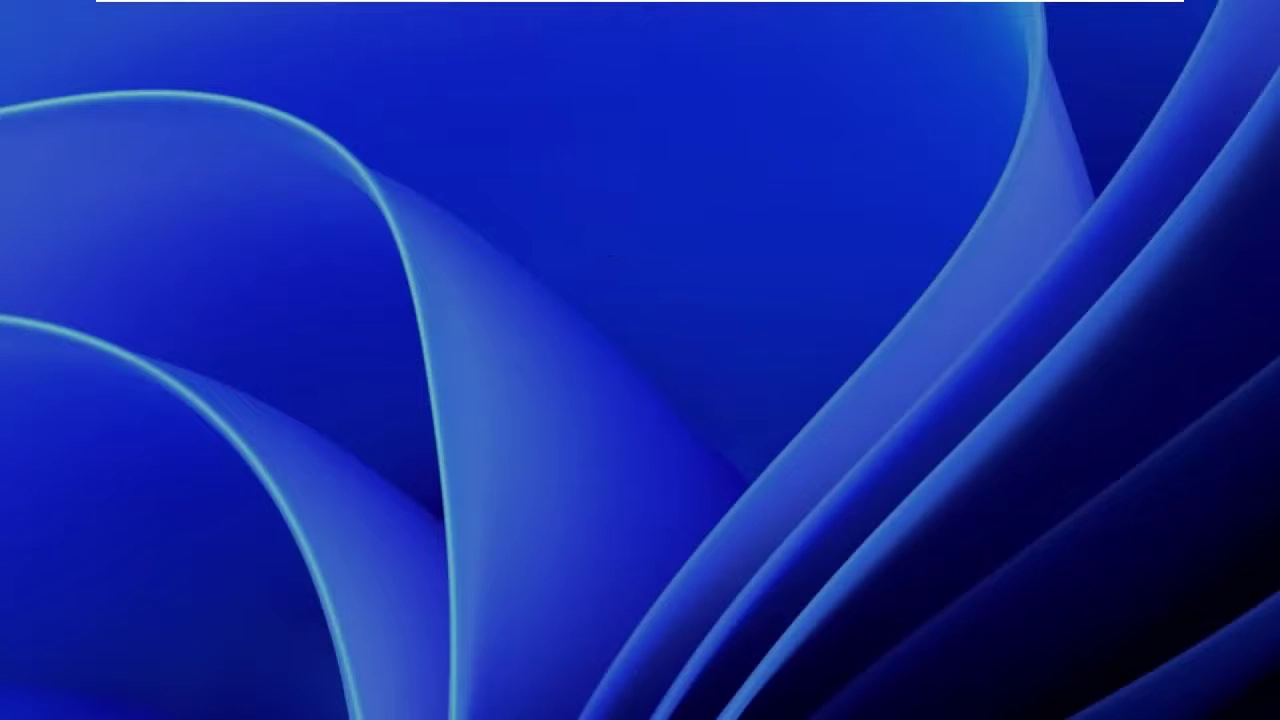
type("o")
key("Return")
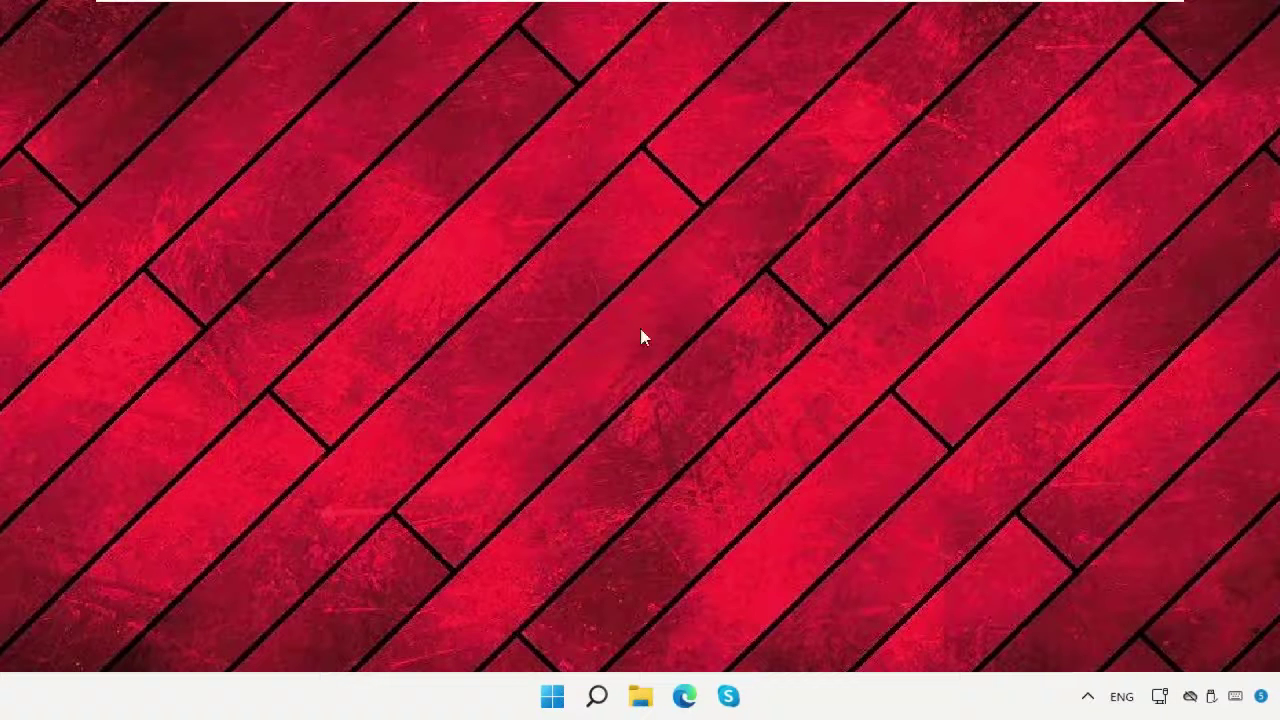
Restart the PC again from the Start menu power options.
left_click(466, 696)
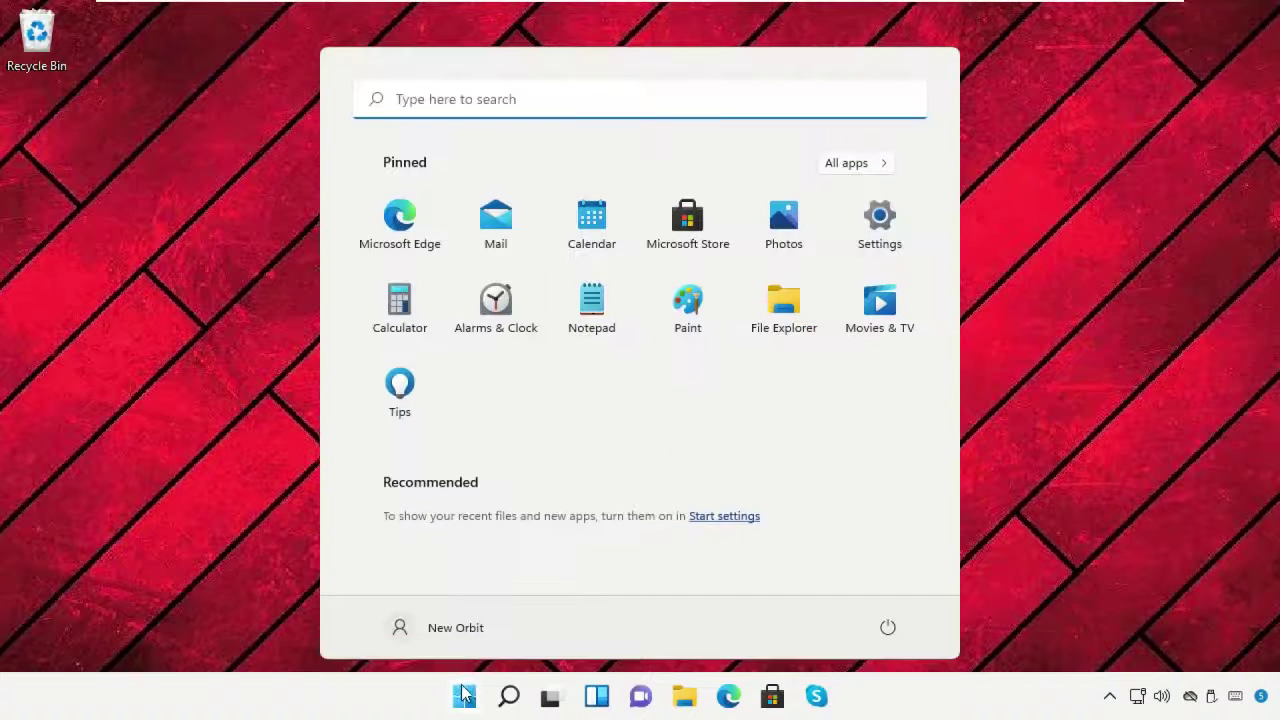
left_click(888, 628)
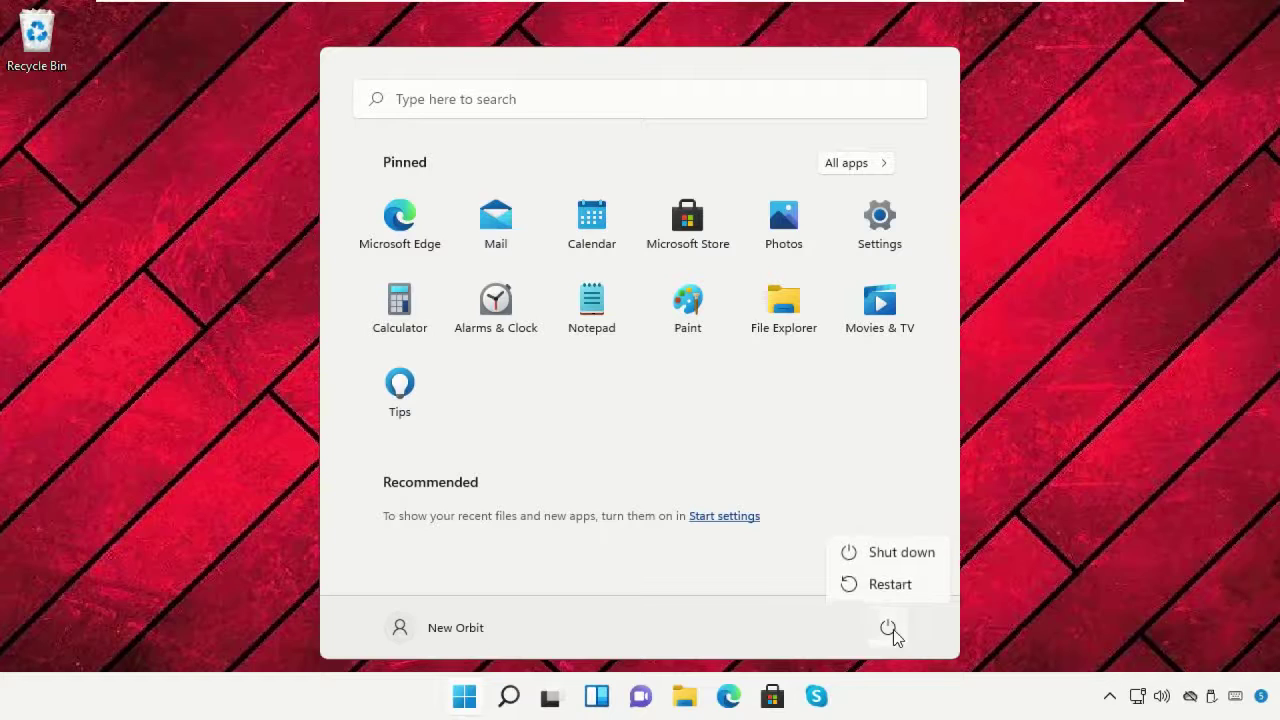
left_click(890, 586)
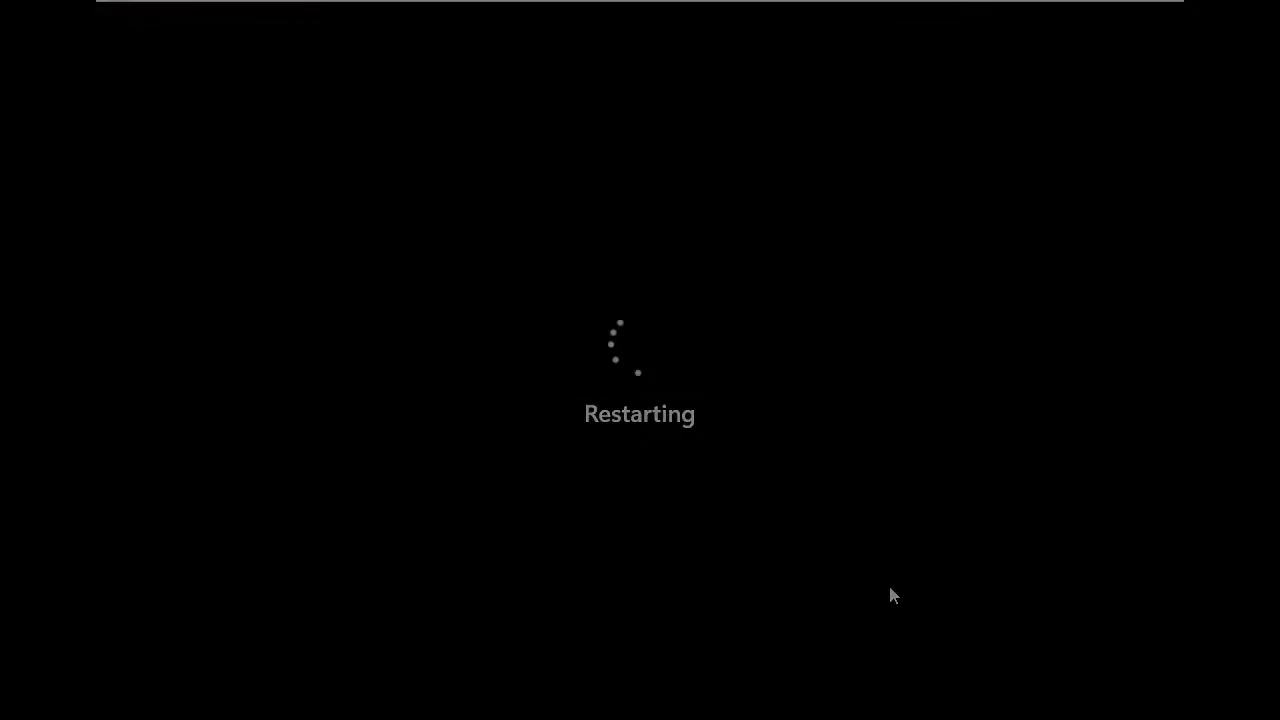